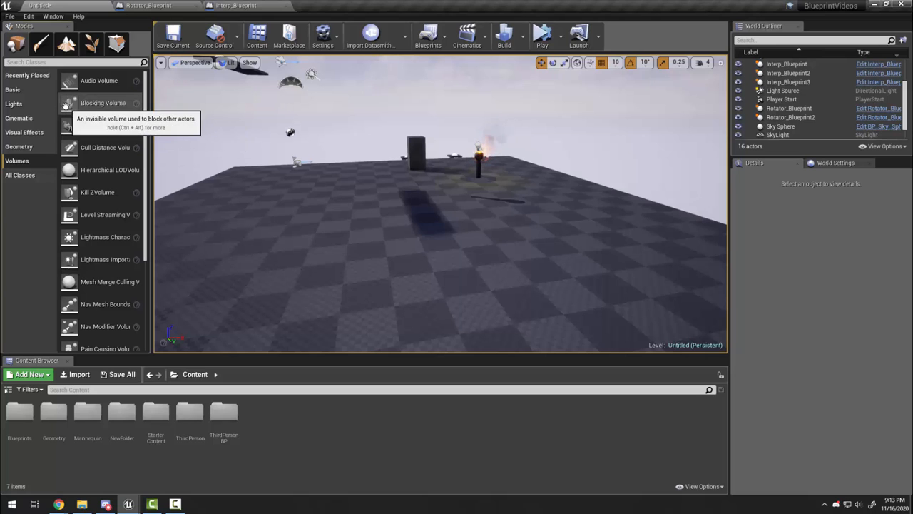
Place a Blocking Volume on the floor and stretch one side of its box in geometry editing to form a long invisible wall.
left_click_drag(100, 103, 341, 283)
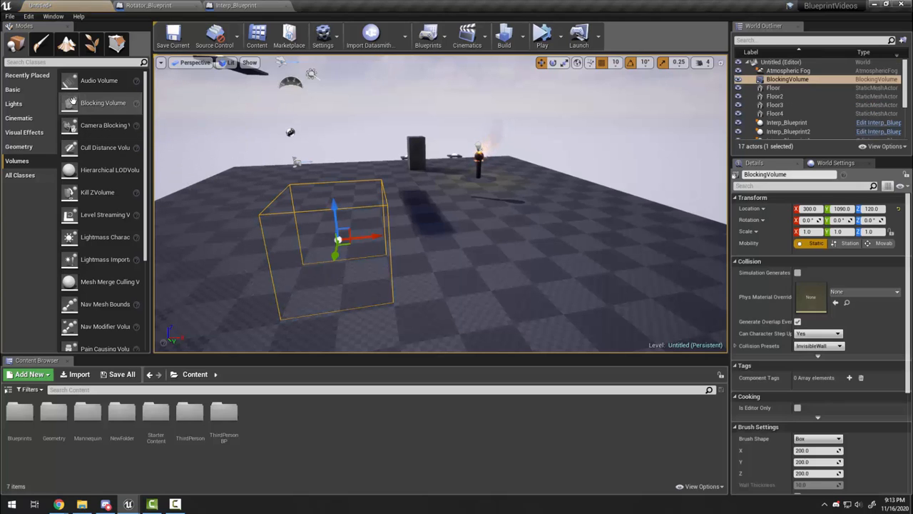
right_click_drag(310, 291, 264, 282)
key("shift+5")
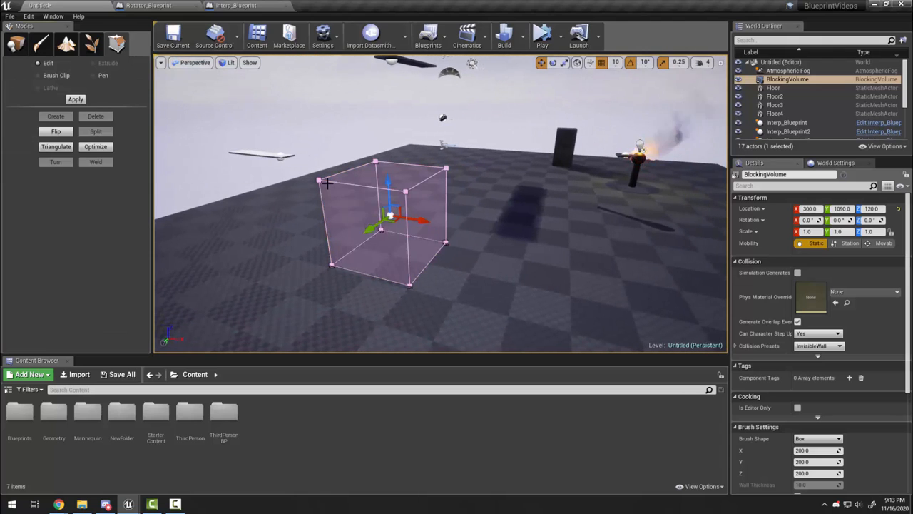
left_click(428, 222)
left_click_drag(454, 227, 646, 258)
key("a")
right_click_drag(339, 136, 443, 137)
Play the level in the viewport, run the character against the blocking volume and around its end, and stop the session.
left_click(563, 42)
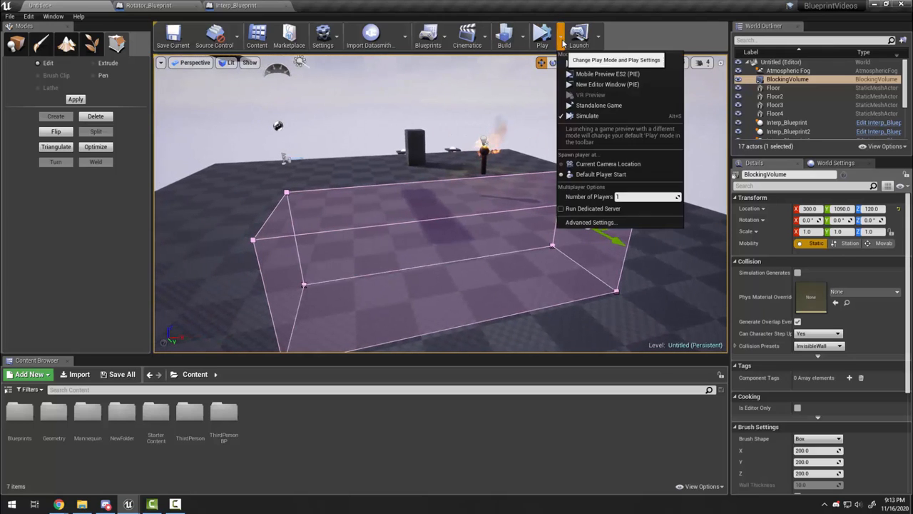
left_click(598, 64)
left_click(572, 66)
key("w")
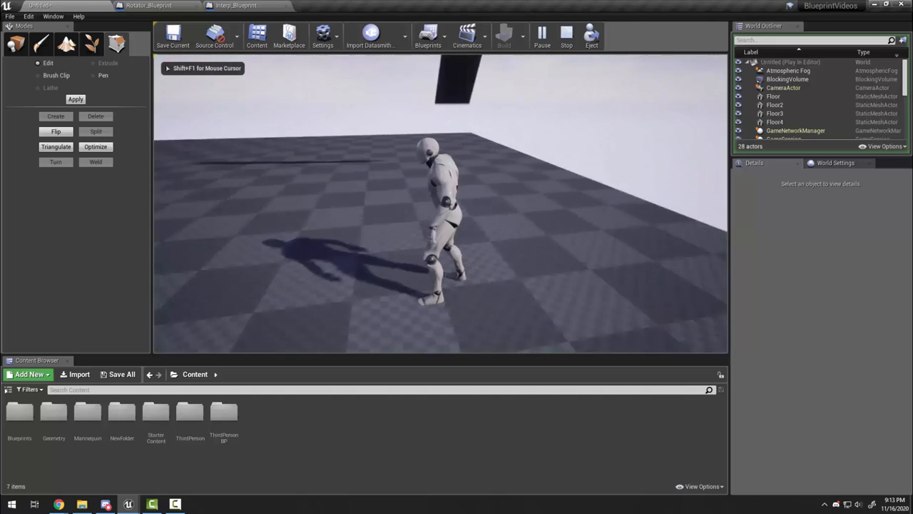
key("w")
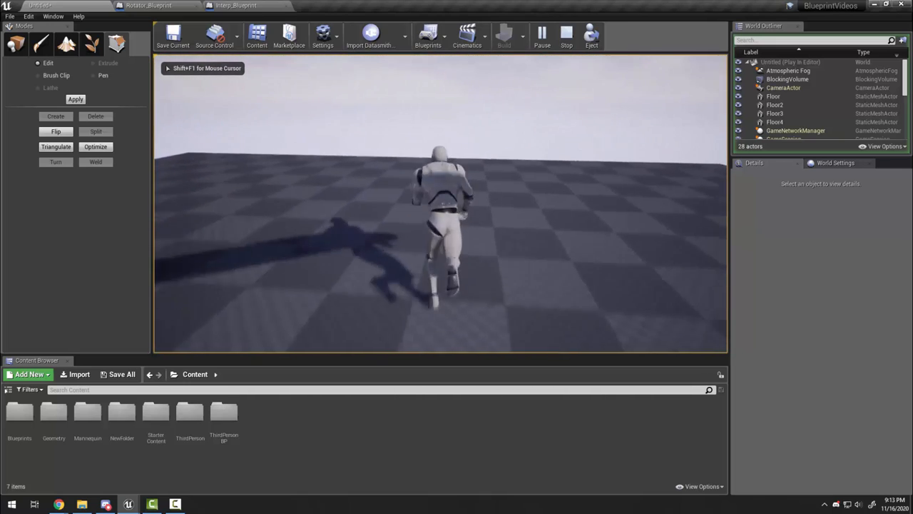
key("w")
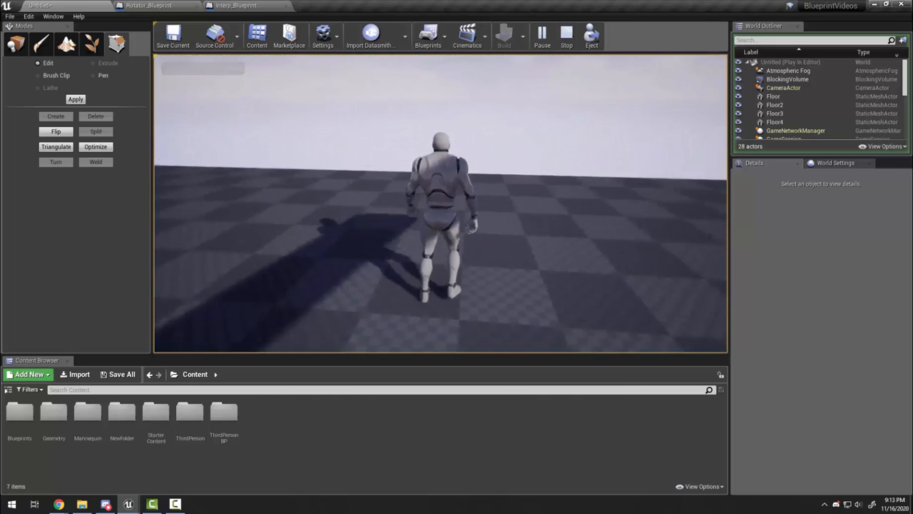
key("w")
key("d")
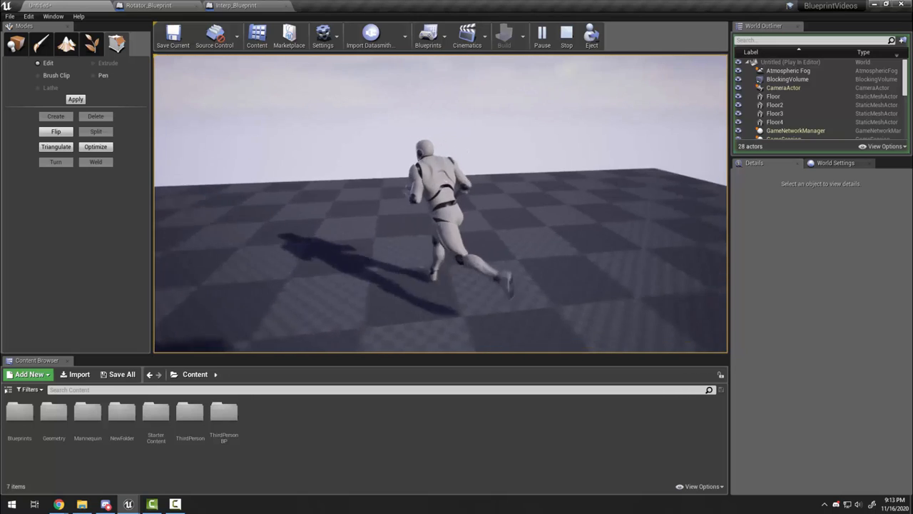
key("Escape")
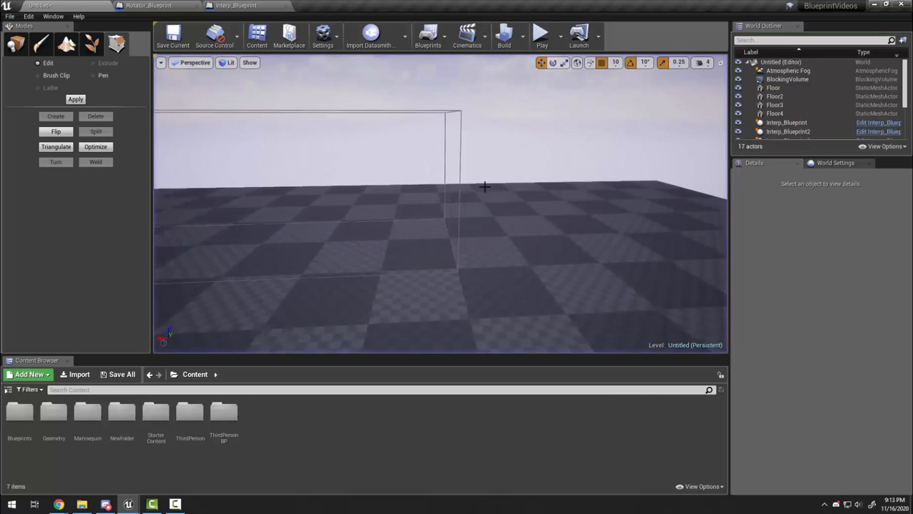
Delete the blocking volume from the level.
left_click(460, 143)
key("Delete")
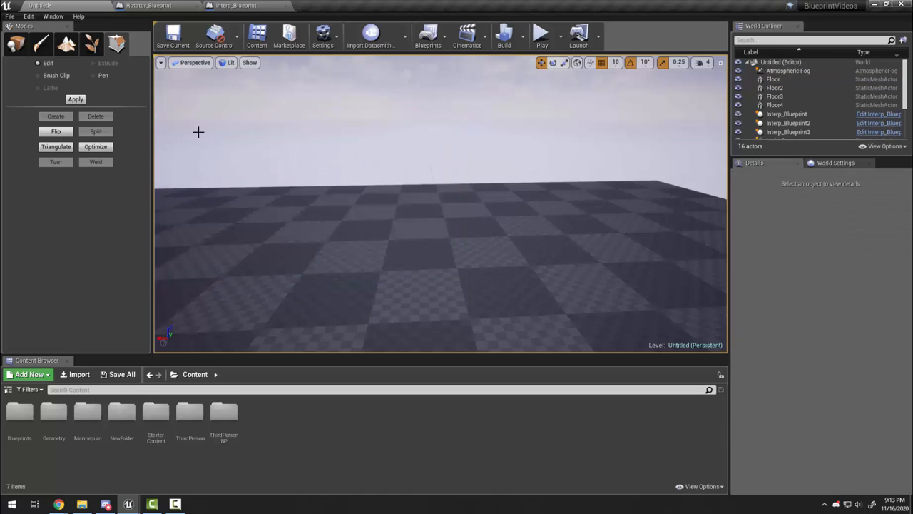
Find the Post Process Volume among the placeable volumes and add one to the floor of the level.
left_click(16, 46)
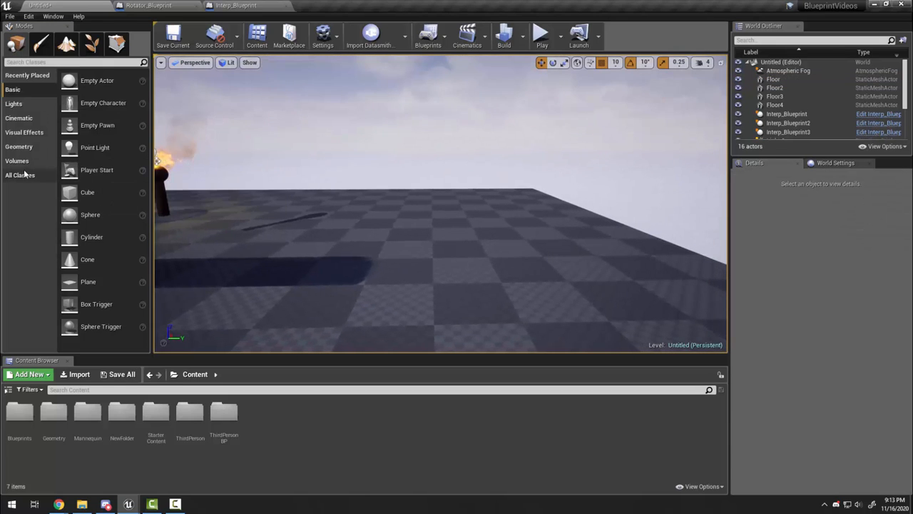
left_click(23, 163)
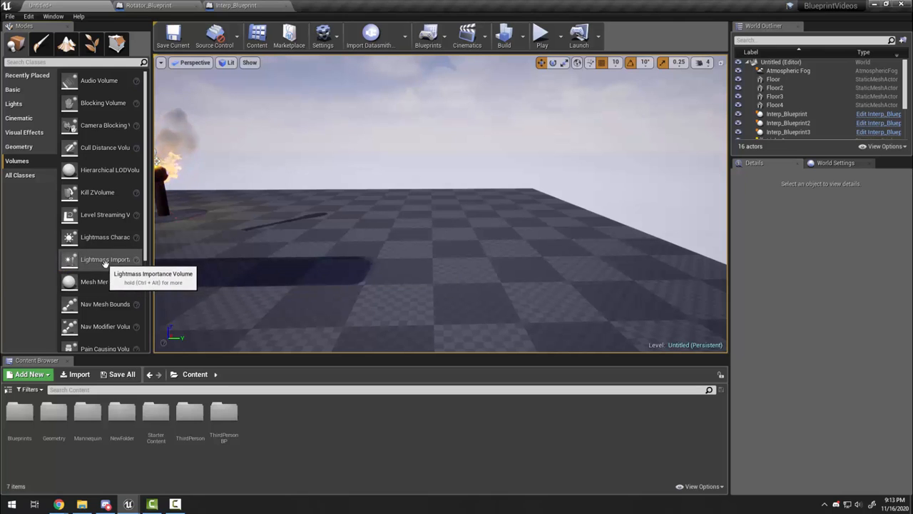
left_click_drag(214, 271, 123, 325)
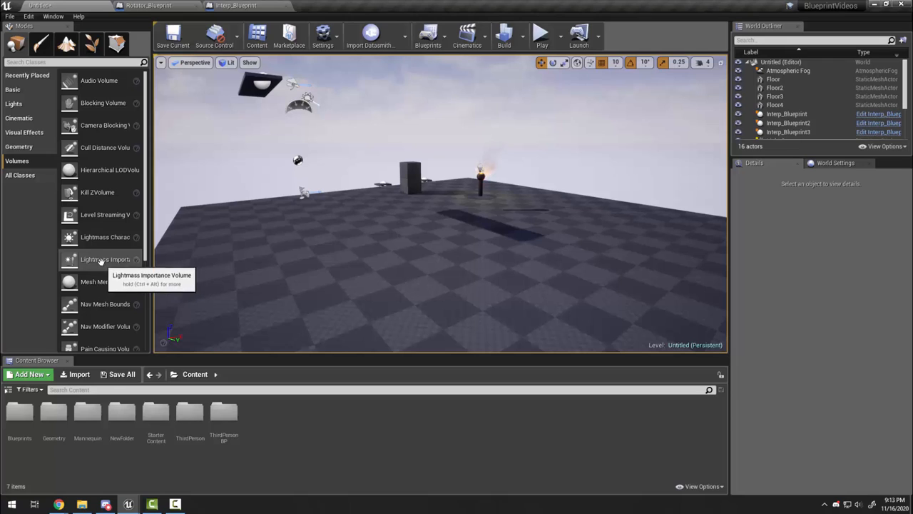
scroll(106, 210, "down", 4)
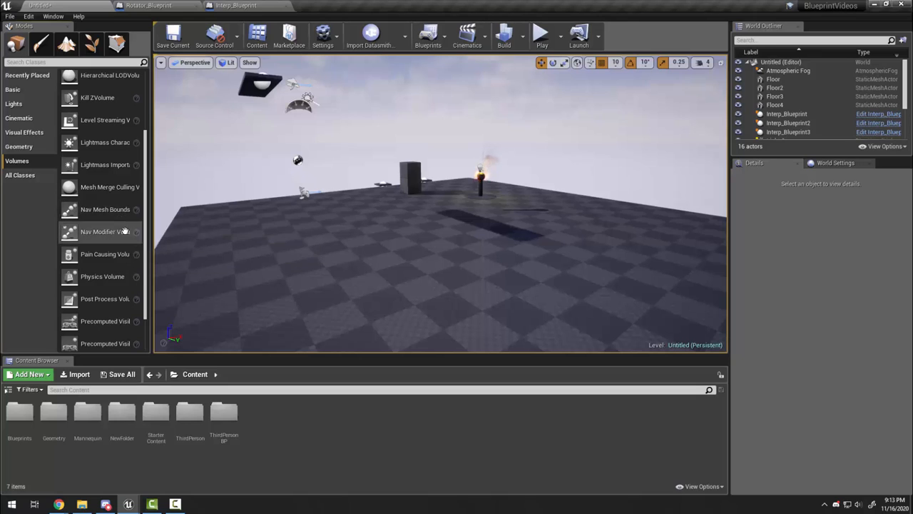
scroll(118, 198, "down", 1)
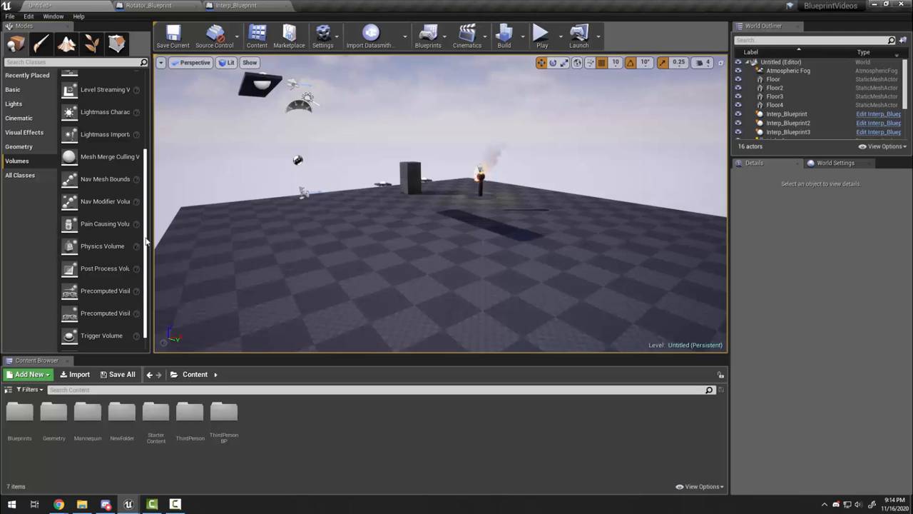
scroll(136, 282, "down", 1)
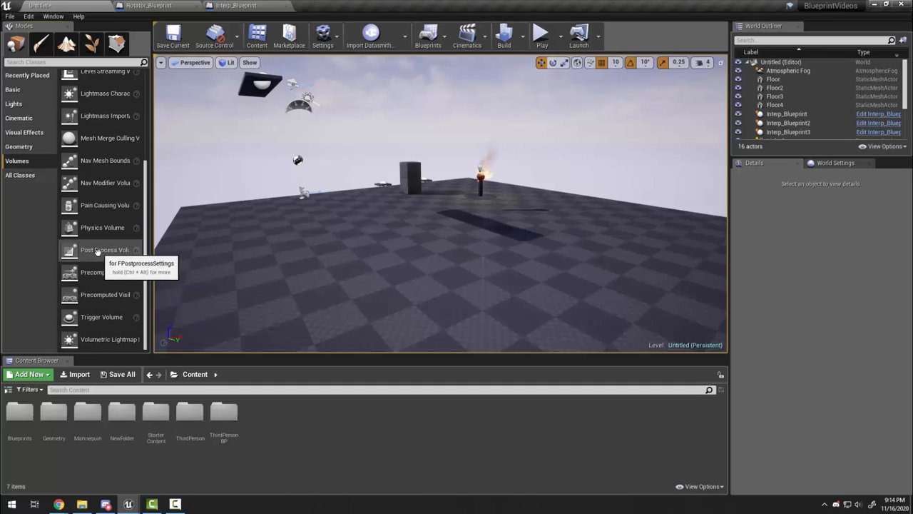
left_click_drag(96, 251, 355, 265)
mouse_move(377, 285)
right_mouse_down()
mouse_move(423, 328)
mouse_move(401, 274)
mouse_move(382, 291)
right_mouse_up()
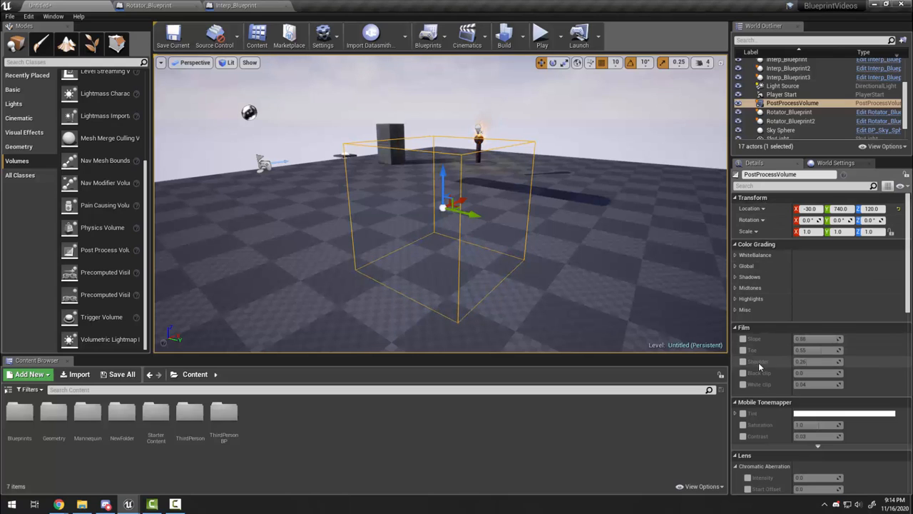
Enable the Intensity, Tint, BokehSize and Threshold overrides in the post process volume's Lens Flares settings.
scroll(759, 457, "down", 2)
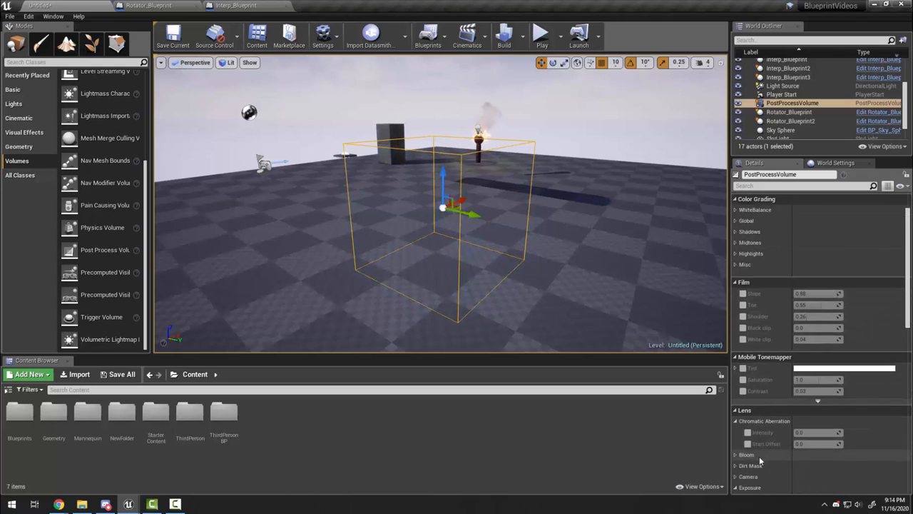
scroll(759, 458, "down", 4)
scroll(760, 457, "up", 5)
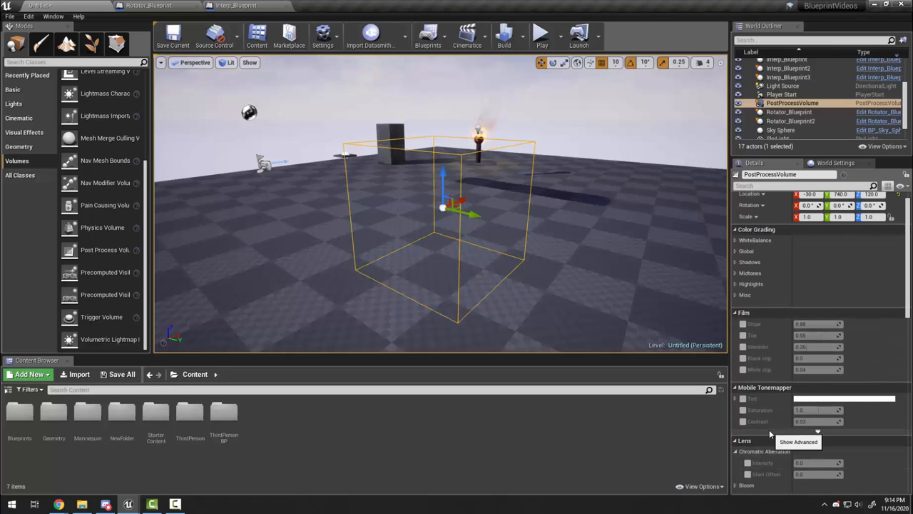
scroll(769, 429, "down", 6)
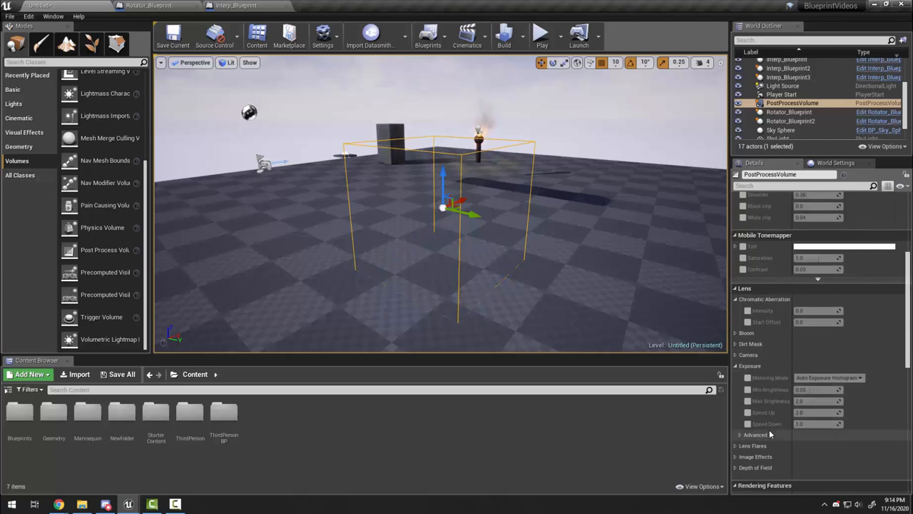
scroll(770, 430, "up", 4)
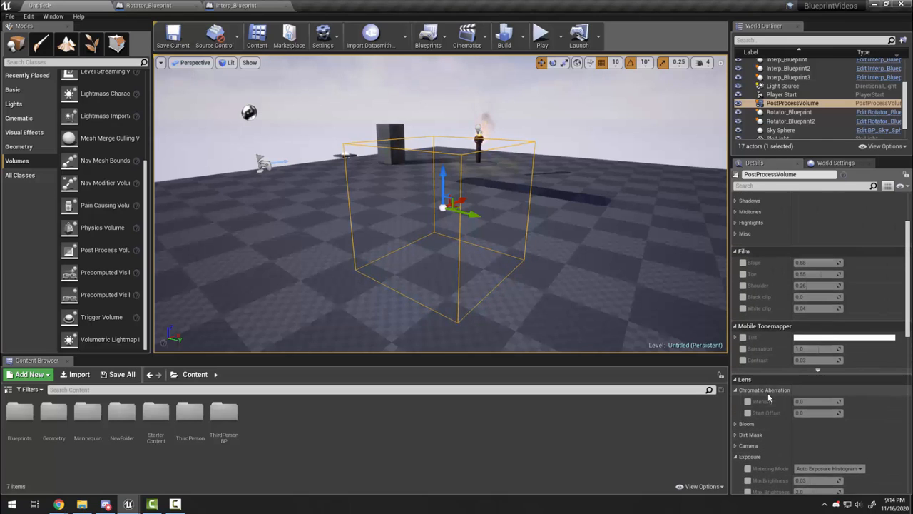
scroll(767, 393, "down", 6)
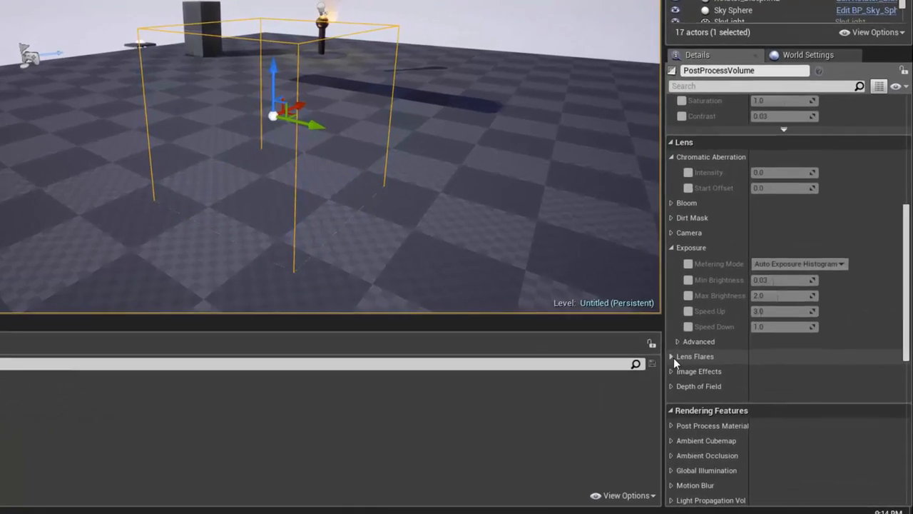
left_click(737, 384)
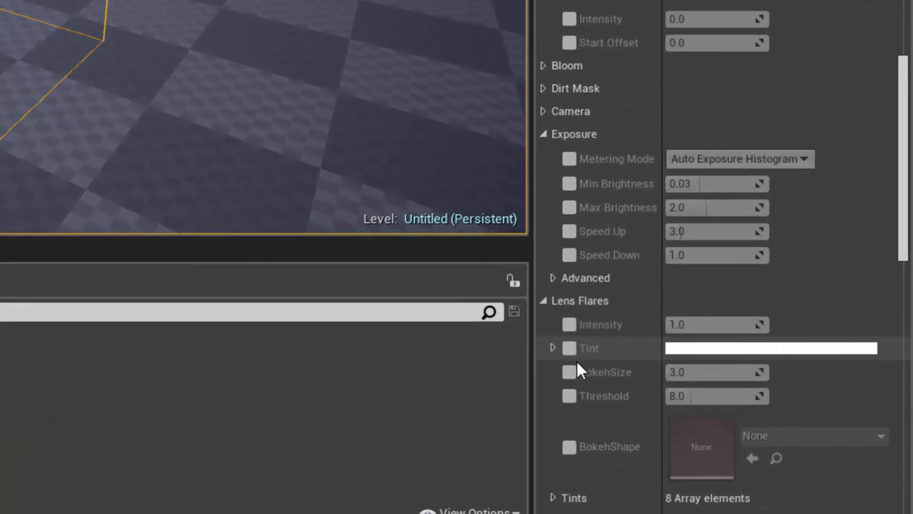
scroll(576, 361, "down", 1)
left_click(568, 294)
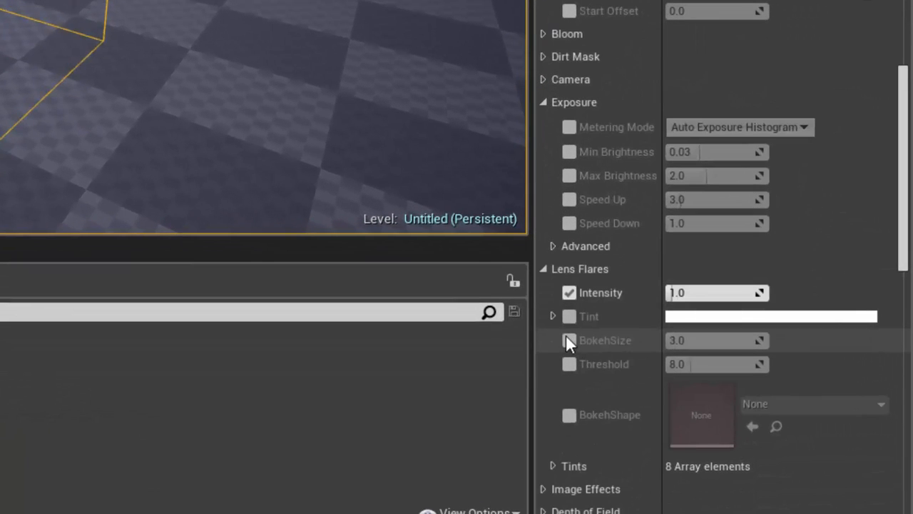
left_click(568, 316)
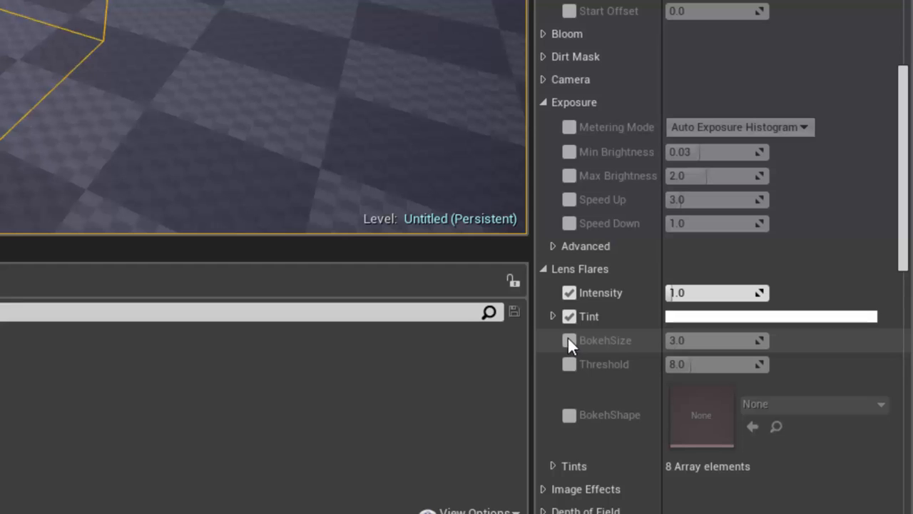
left_click(568, 340)
left_click(567, 364)
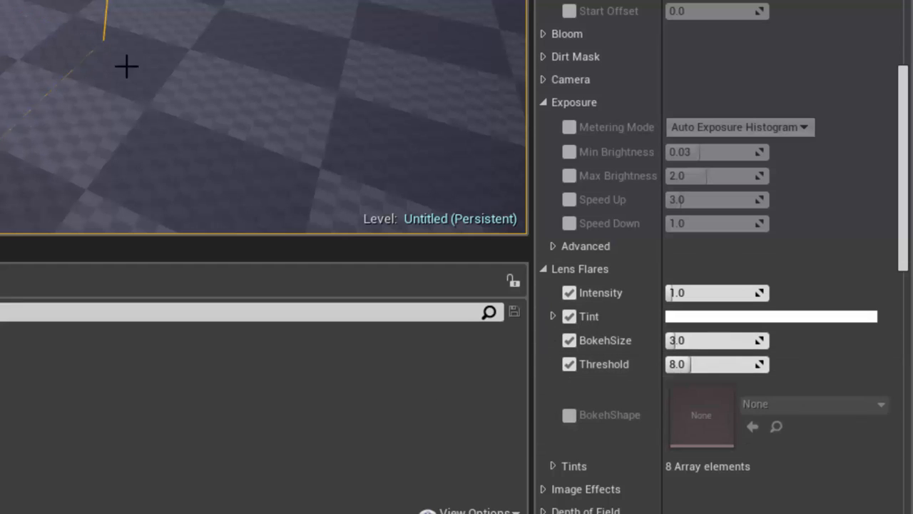
Examine the sun from outside and inside the post process volume to check the lens flare effect.
right_click_drag(126, 65, 127, 7)
right_click_drag(337, 161, 353, 235)
key("a")
key("d")
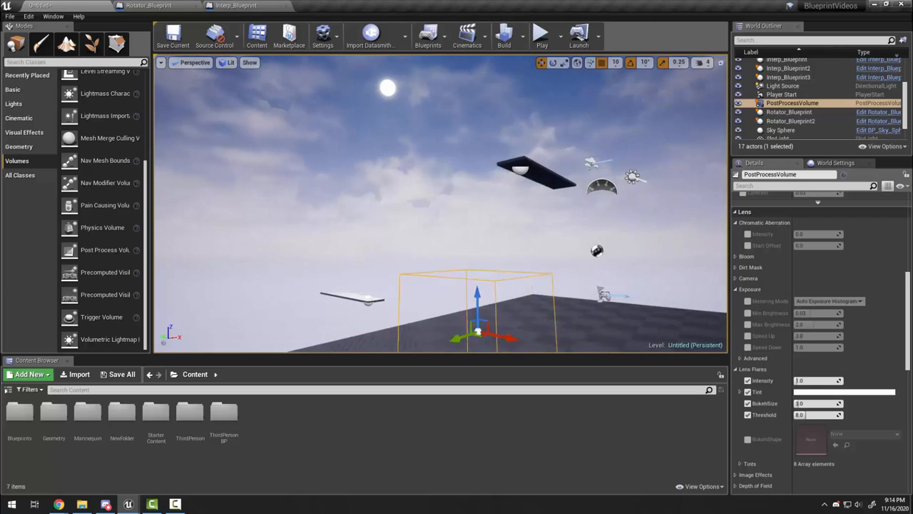
key("w")
key("s")
key("w")
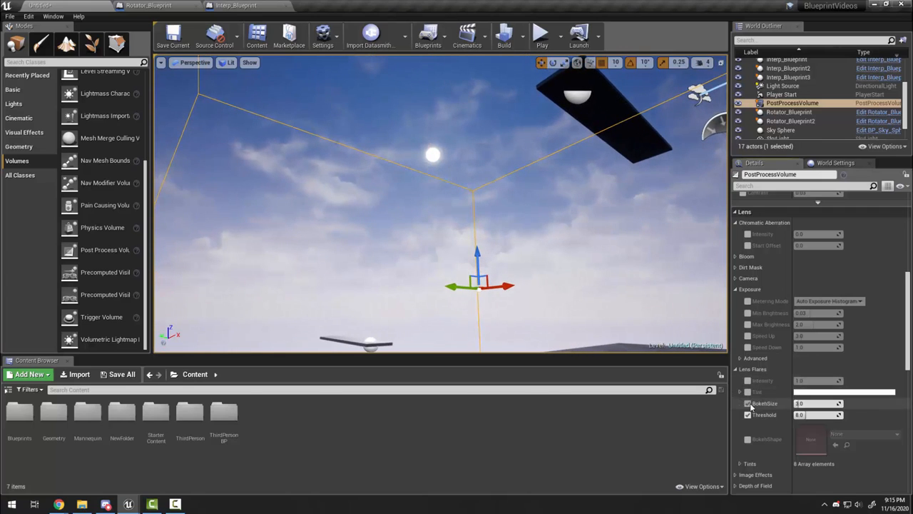
Enable the post process volume's Chromatic Aberration Intensity override and set it to 5.0 while viewing the scene from inside the volume.
scroll(773, 403, "up", 3)
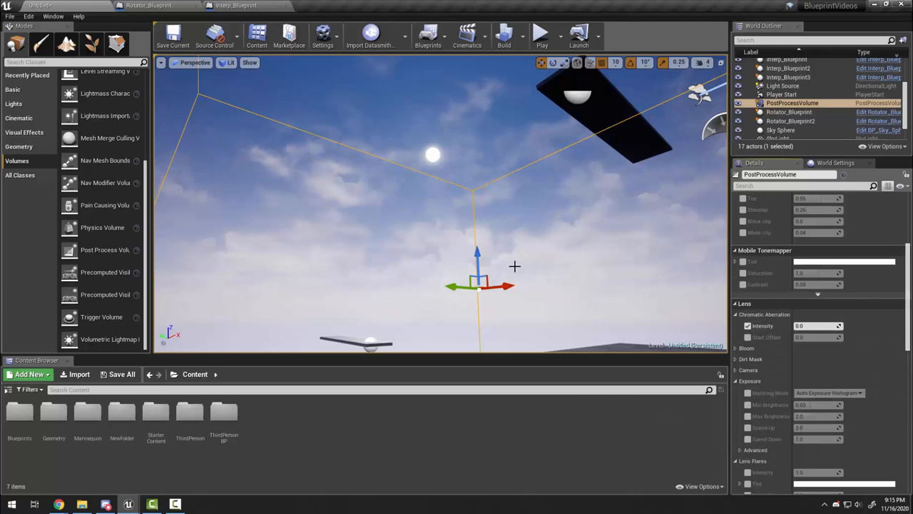
right_click_drag(514, 267, 532, 362)
key("s")
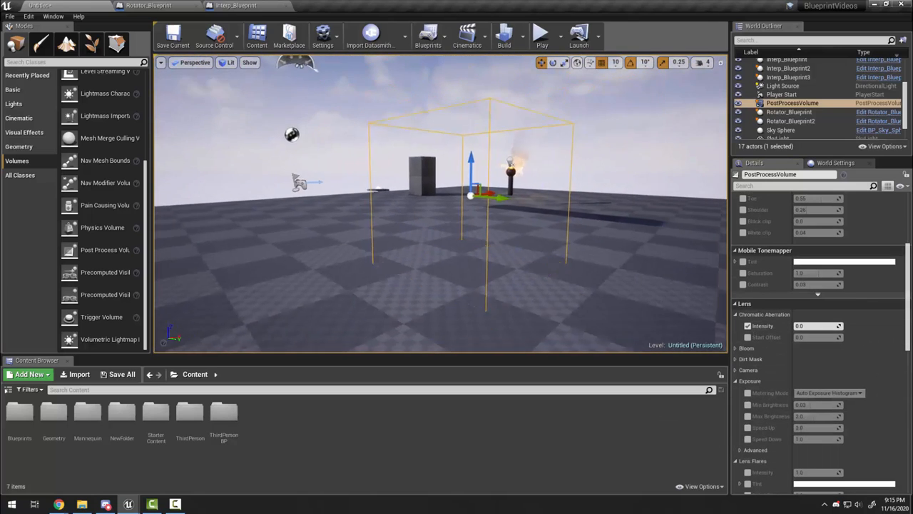
key("d")
right_click_drag(487, 243, 495, 245)
key("w")
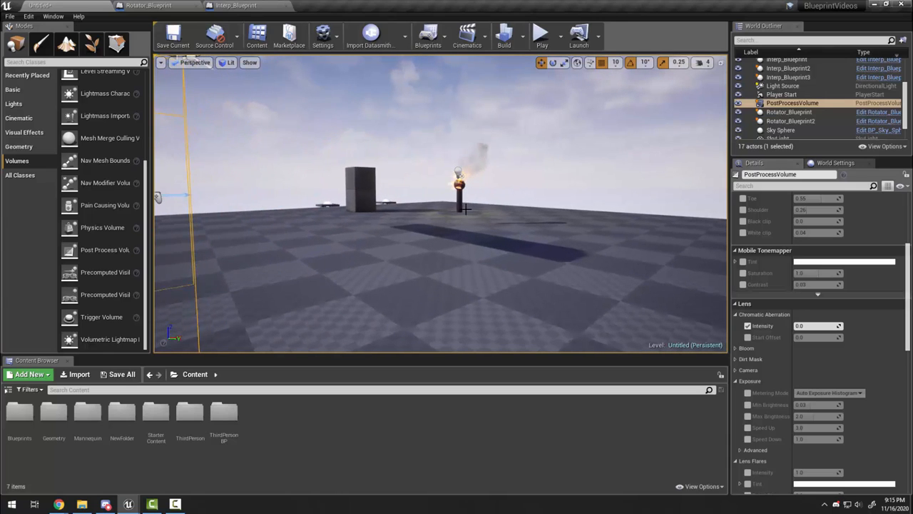
key("a")
right_click_drag(469, 209, 435, 204)
key("a")
key("w")
key("d")
key("s")
key("a")
right_click_drag(470, 248, 515, 264)
key("d")
key("s")
key("a")
key("w")
key("d")
left_click_drag(795, 326, 839, 327)
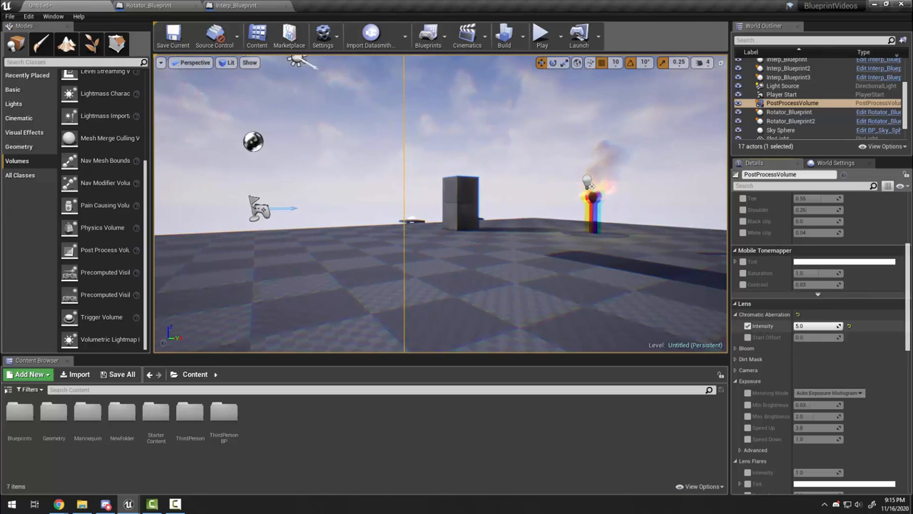
Examine the chromatic aberration on the block and the torch from inside the post process volume.
right_click_drag(593, 289, 593, 286)
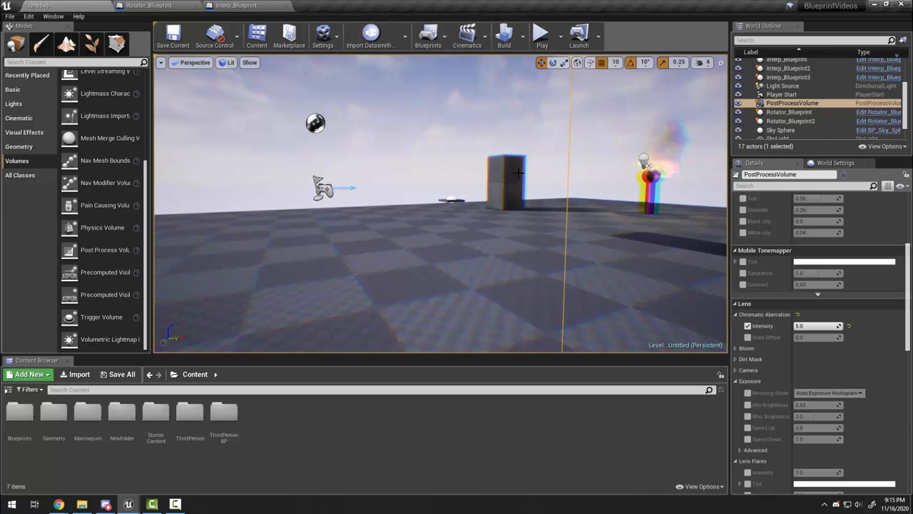
right_click_drag(518, 172, 682, 200)
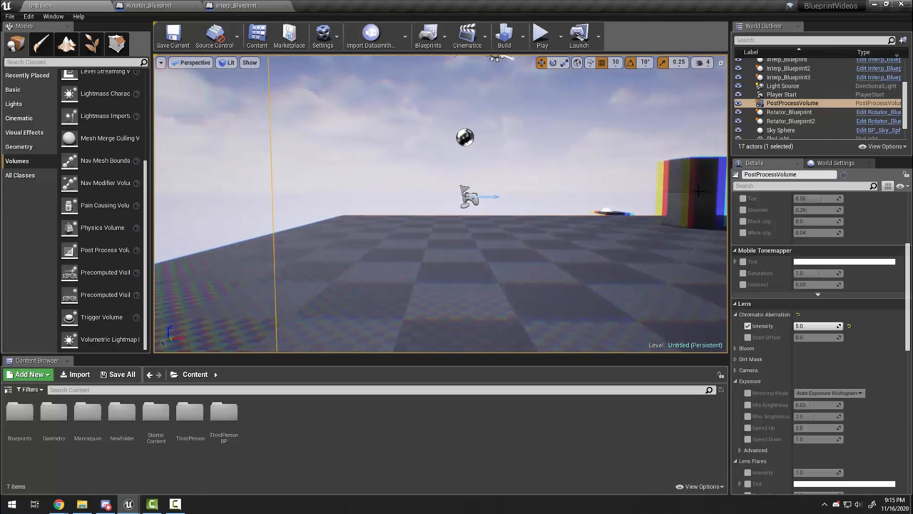
right_click_drag(241, 231, 241, 231)
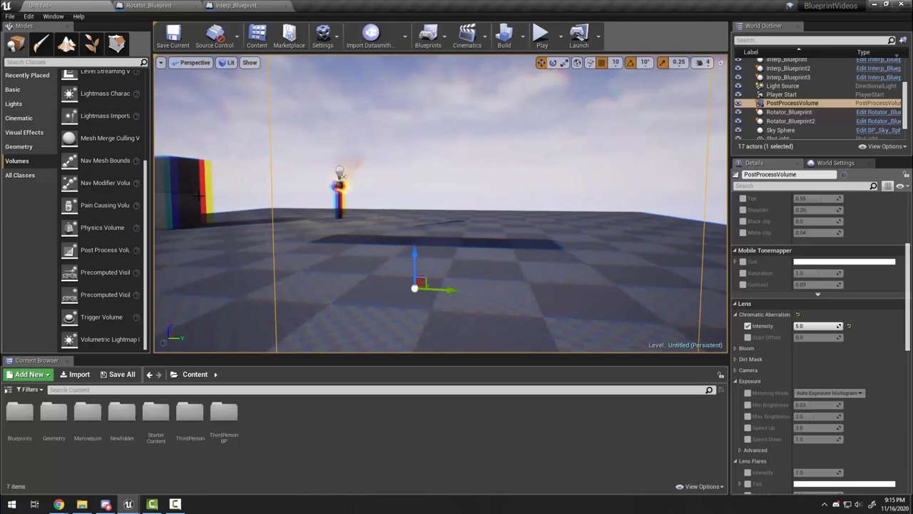
right_click_drag(319, 264, 271, 265)
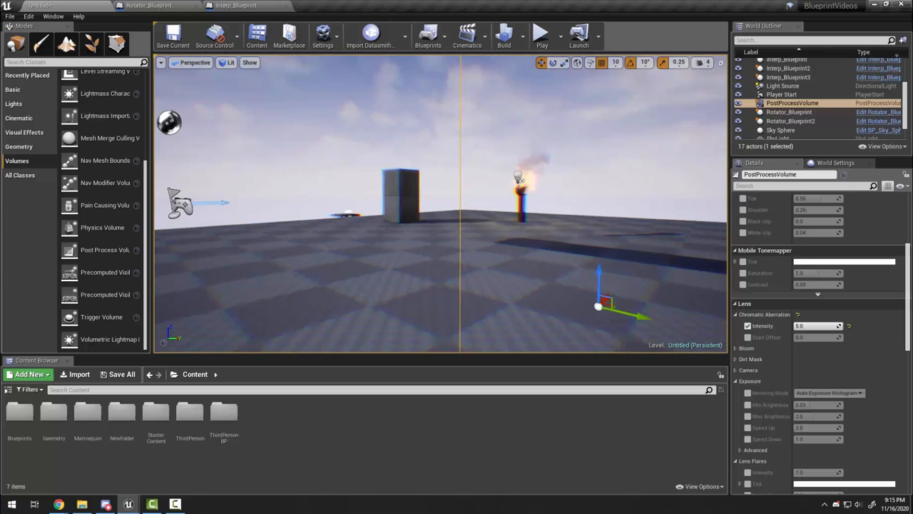
Disable the Chromatic Aberration Intensity override and enable the Global Saturation override in Color Grading with blue set to 2.0.
left_click(747, 326)
right_click_drag(705, 270, 627, 270)
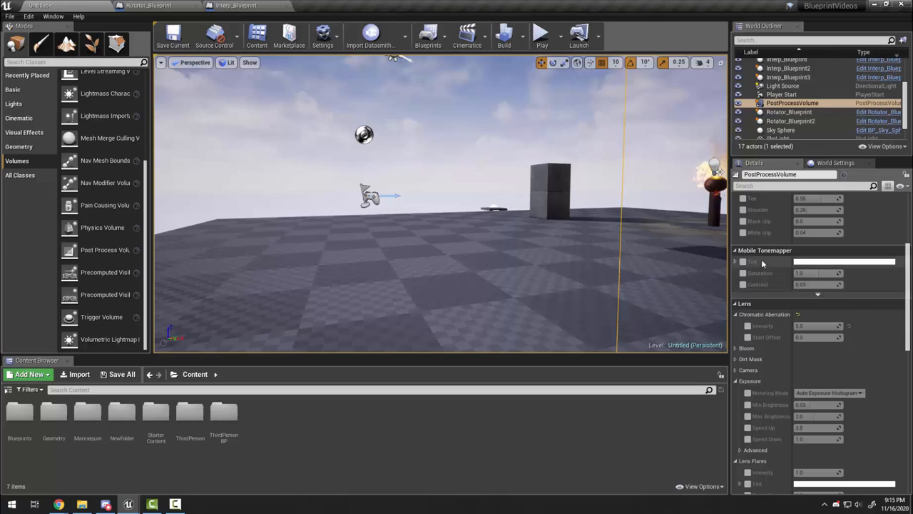
scroll(762, 259, "up", 5)
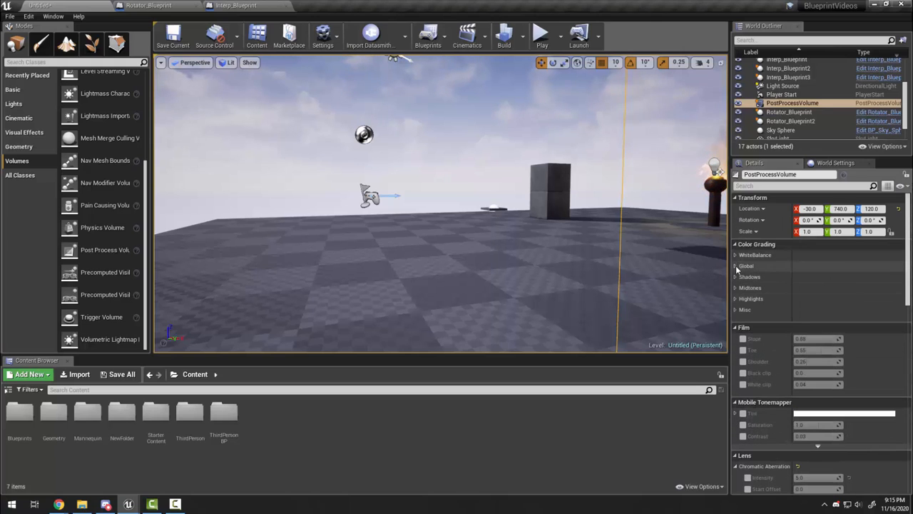
left_click(735, 267)
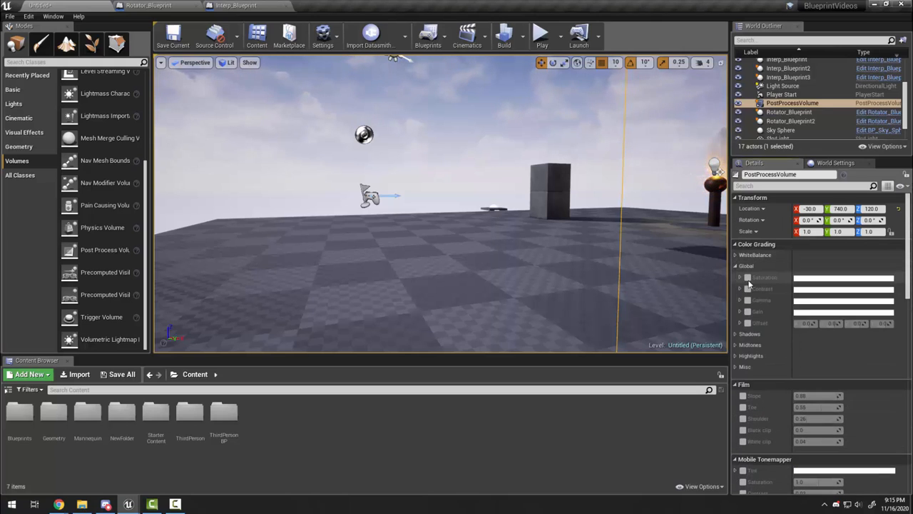
left_click(747, 278)
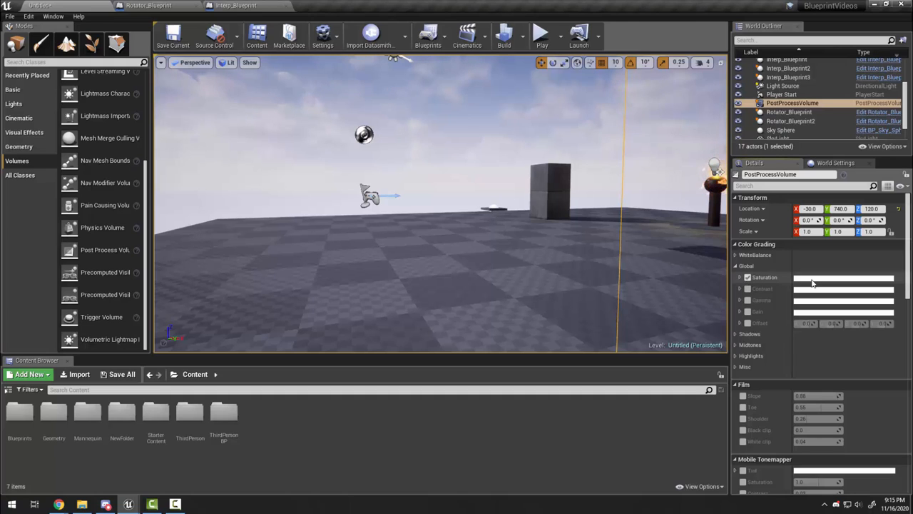
left_click(740, 278)
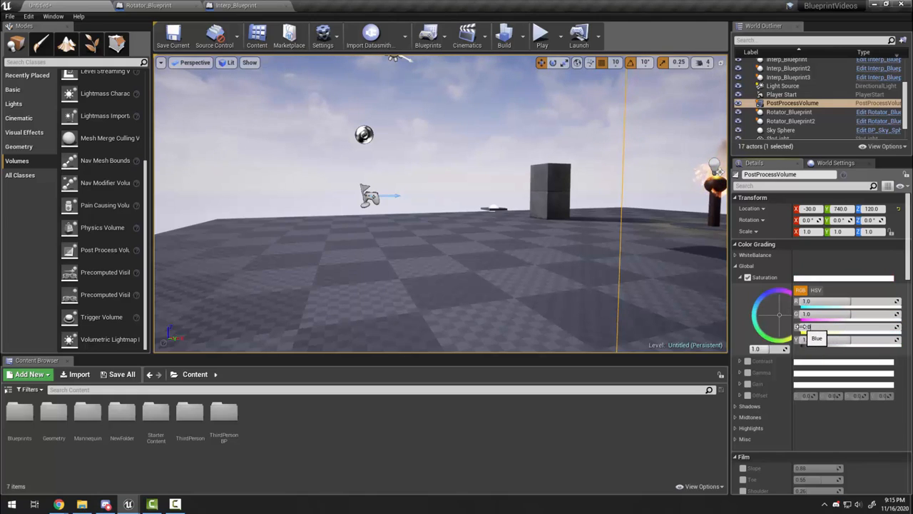
Check the saturation effect from inside the post process volume and turn its Global Saturation override off again.
right_click_drag(605, 288, 661, 263)
key("s")
key("w")
left_click(747, 279)
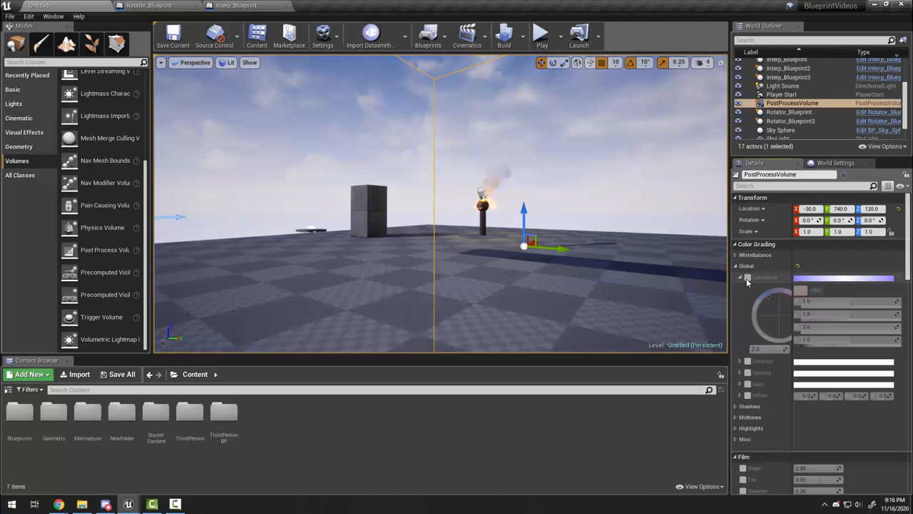
left_click(739, 275)
Examine how the automatic exposure adapts when looking from the floor up to the horizon, inside and outside the post process volume.
mouse_move(425, 223)
right_mouse_down()
mouse_move(364, 257)
mouse_move(423, 311)
mouse_move(383, 244)
mouse_move(324, 212)
mouse_move(328, 228)
mouse_move(307, 232)
mouse_move(371, 285)
mouse_move(357, 257)
mouse_move(364, 253)
mouse_move(386, 324)
mouse_move(435, 226)
right_mouse_up()
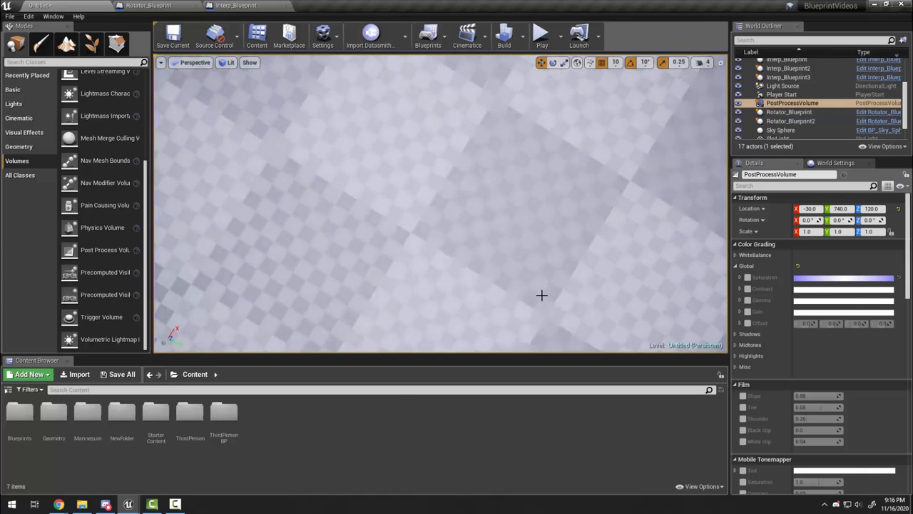
right_click_drag(541, 295, 540, 203)
right_click_drag(462, 295, 481, 170)
right_click_drag(404, 267, 441, 194)
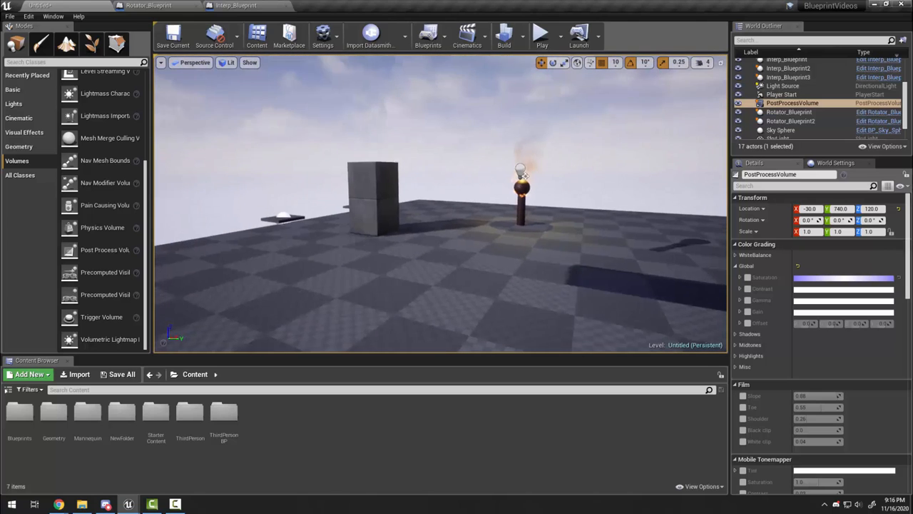
key("f")
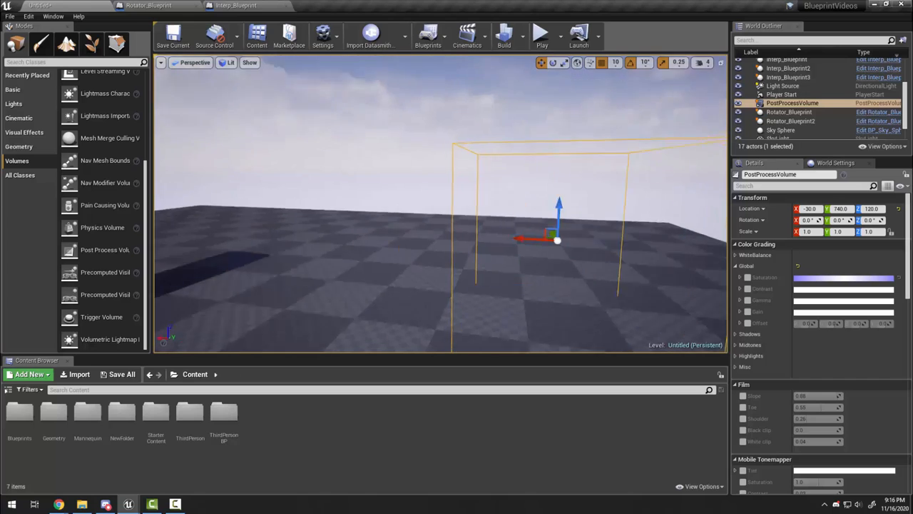
right_click_drag(330, 246, 233, 142)
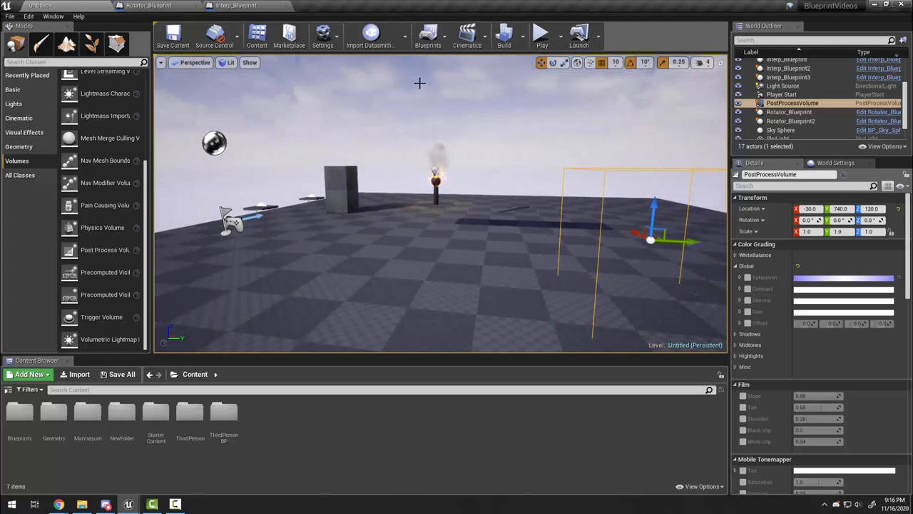
right_click_drag(357, 89, 418, 90)
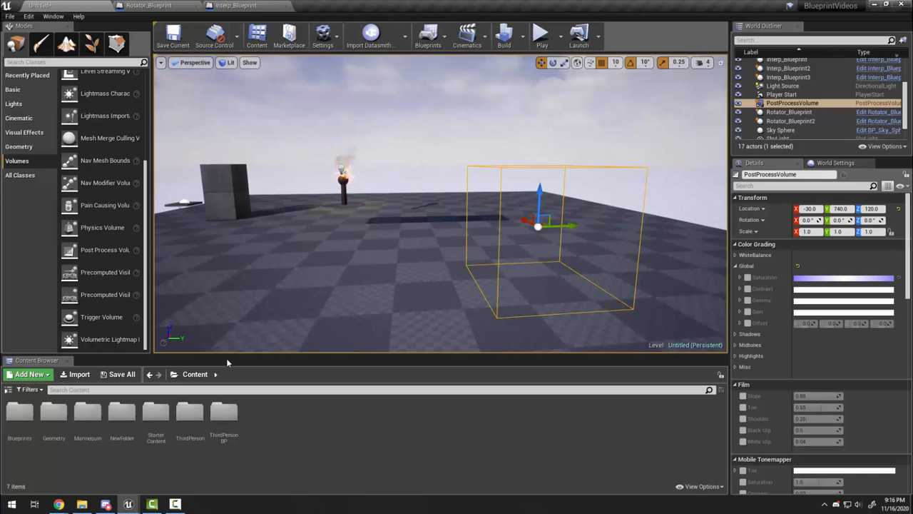
right_click_drag(601, 317, 558, 253)
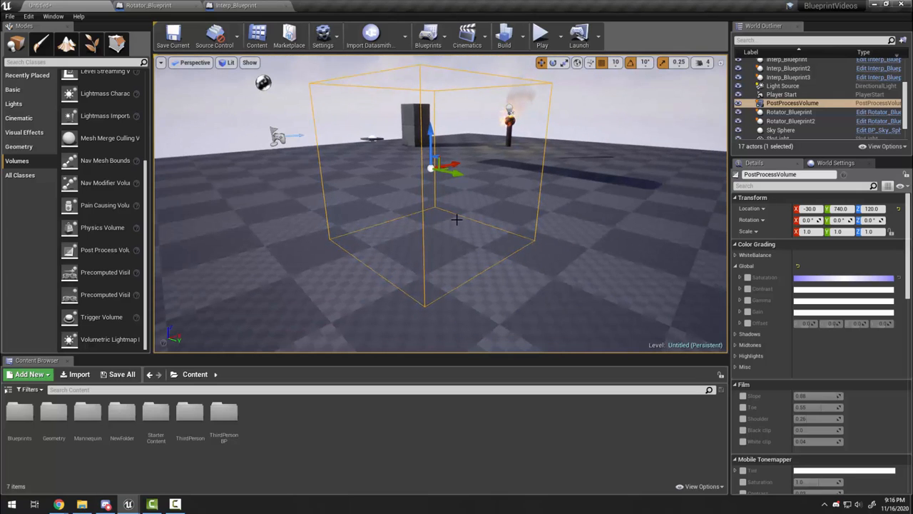
right_click_drag(457, 220, 470, 233)
key("a")
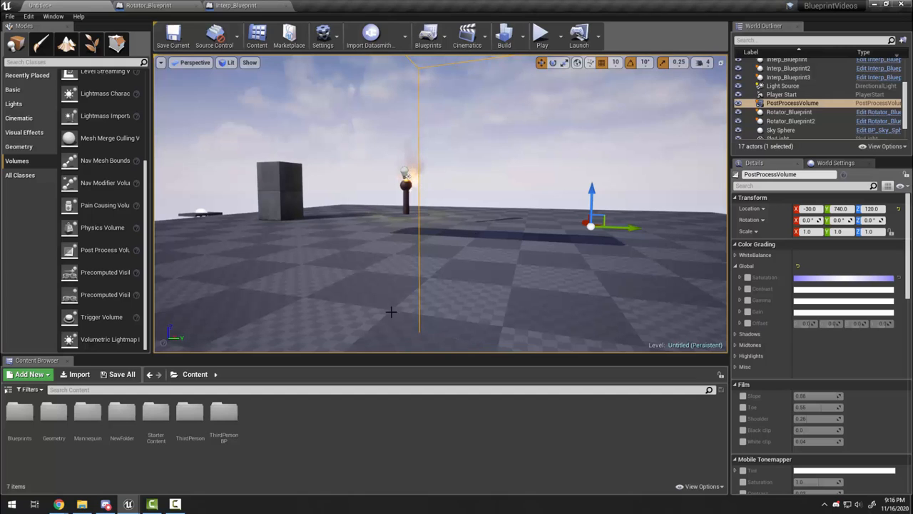
right_click_drag(592, 308, 649, 349)
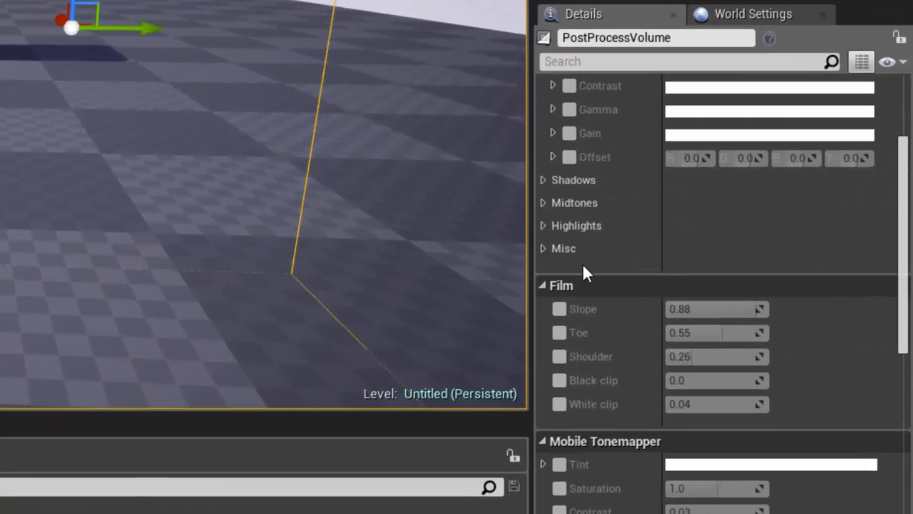
Filter the post process volume's settings for "bright" and enable the Min Brightness and Max Brightness exposure overrides.
scroll(584, 271, "up", 5)
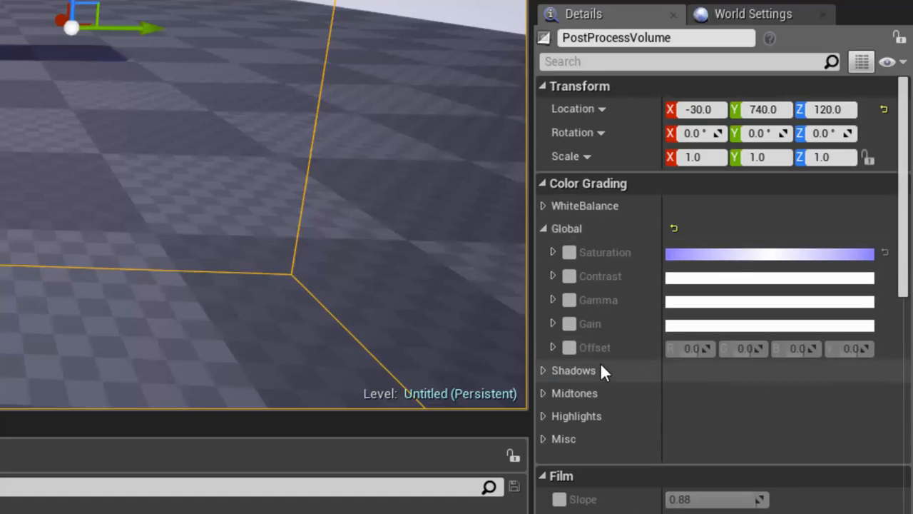
scroll(601, 364, "down", 10)
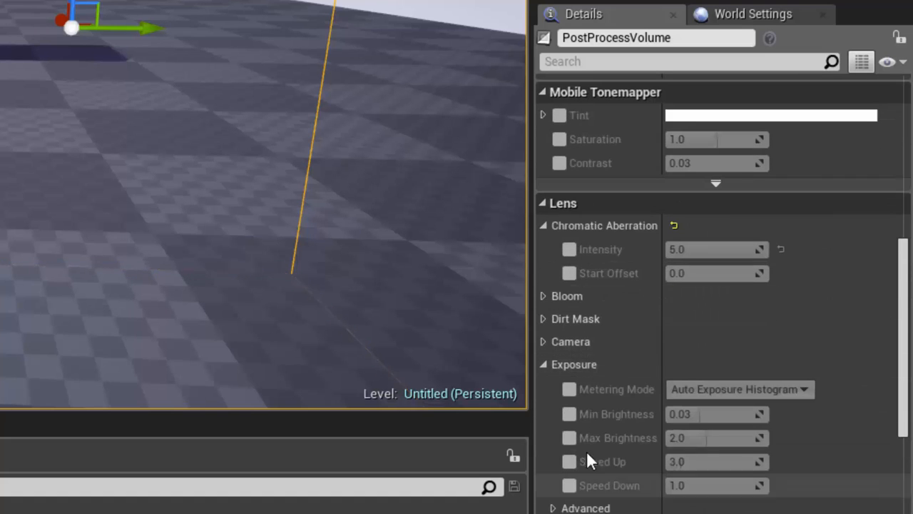
left_click(588, 61)
type("bright")
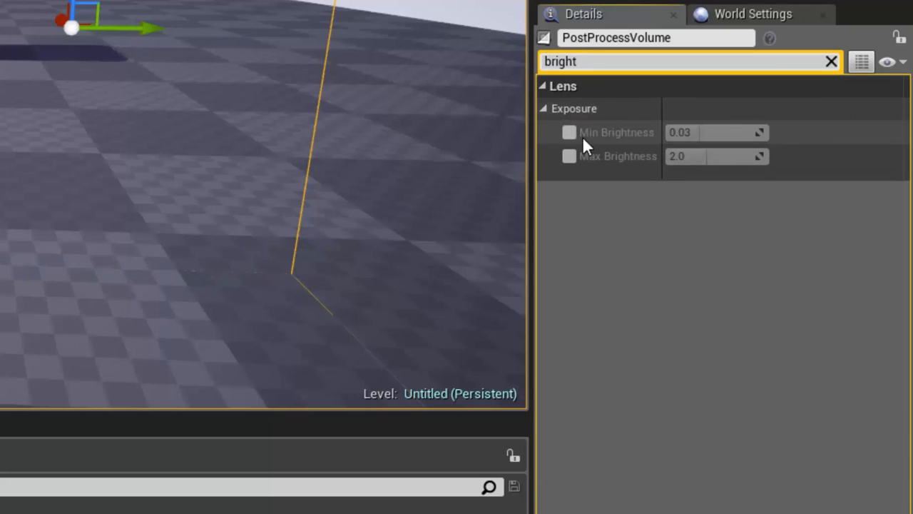
left_click(565, 136)
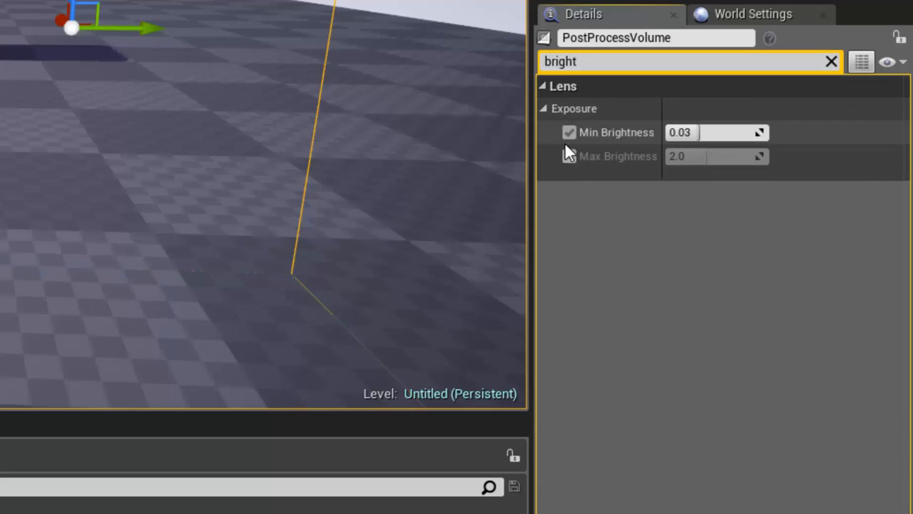
left_click(568, 158)
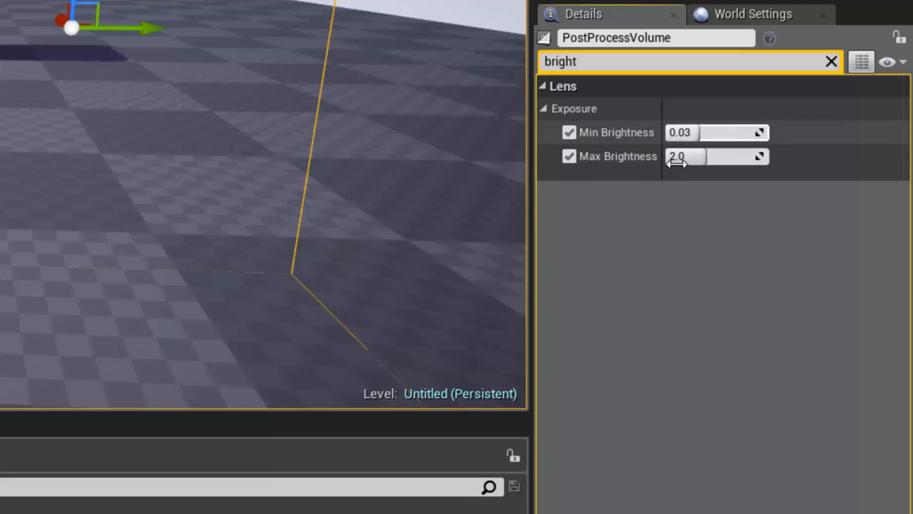
Set both Min Brightness and Max Brightness of the post process volume's exposure to 1.0.
left_click(678, 132)
type("1")
key("Tab")
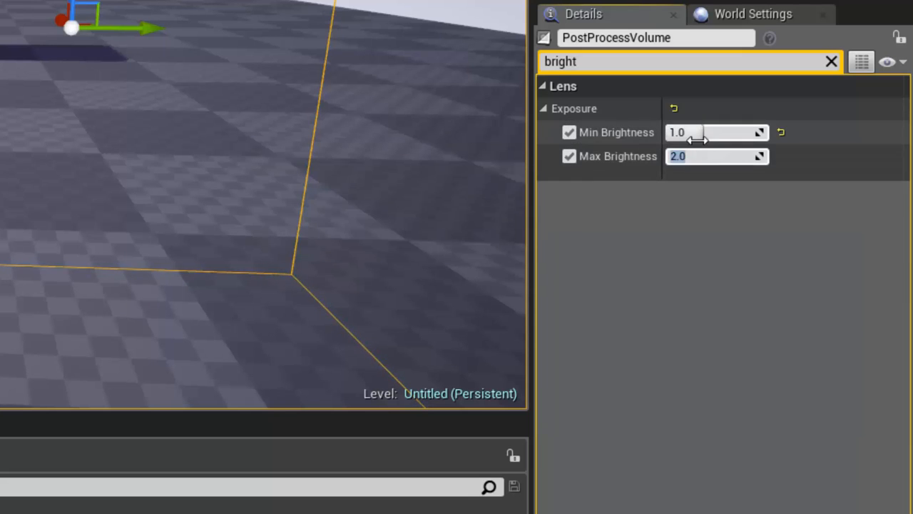
type("1")
key("Tab")
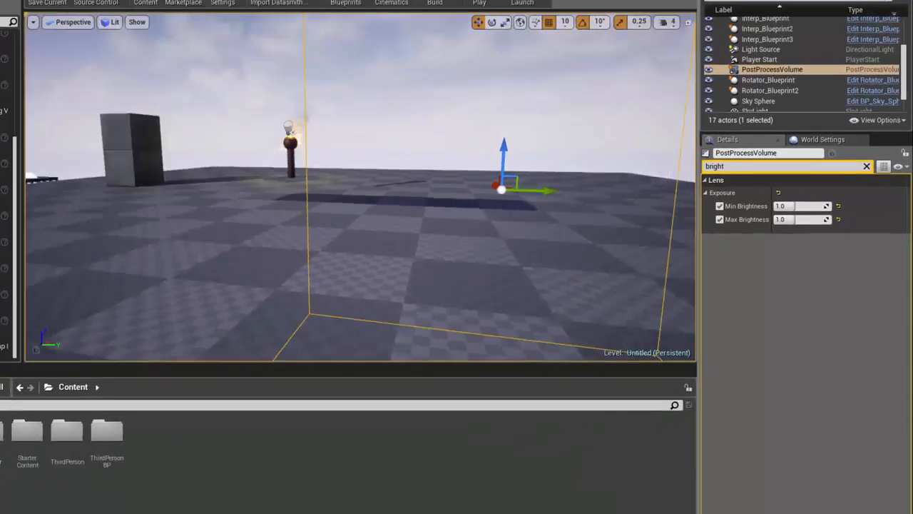
Examine the exposure behaviour when facing the floor and the horizon from inside and outside the post process volume.
right_click_drag(360, 187, 418, 314)
key("w")
key("s")
key("d")
key("d")
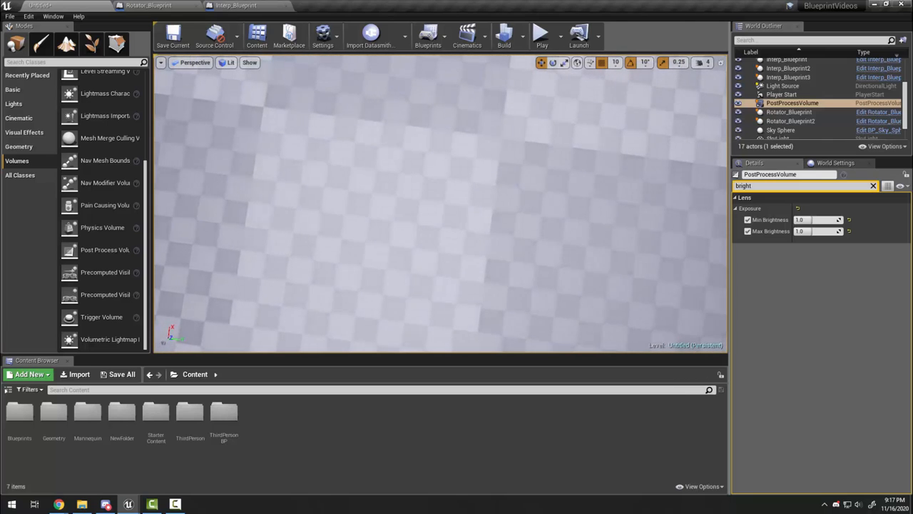
key("s")
right_click_drag(418, 314, 445, 264)
key("s")
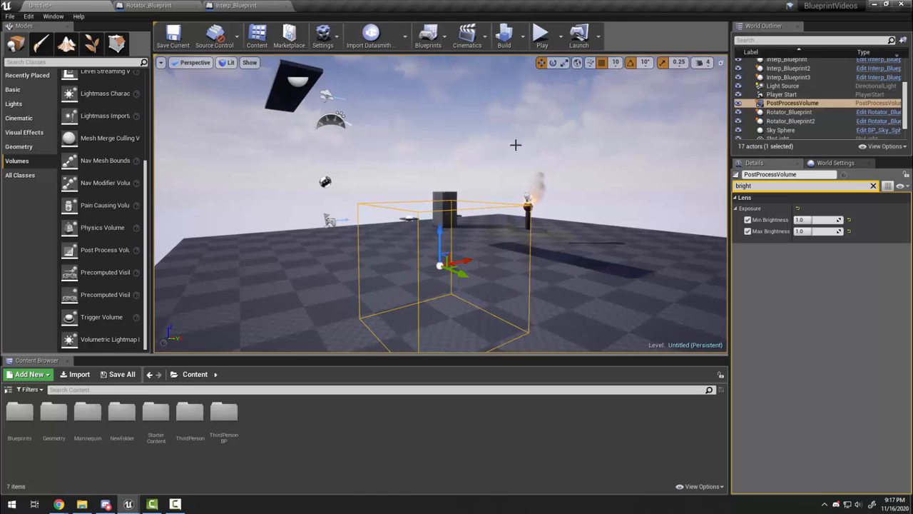
right_click_drag(516, 144, 585, 203)
right_click_drag(457, 204, 399, 191)
key("s")
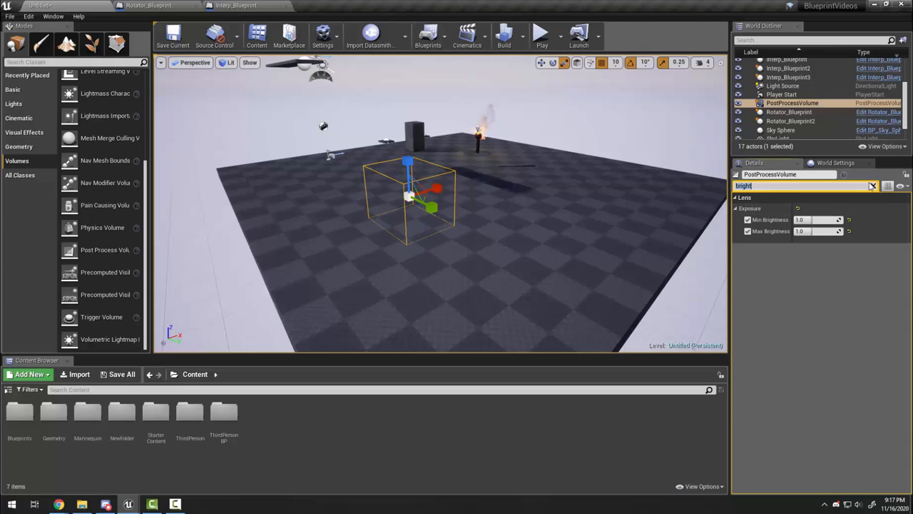
Clear the settings filter and enable Infinite Extent (Unbound) in the Post Process Volume Settings.
left_click(872, 186)
scroll(793, 271, "down", 6)
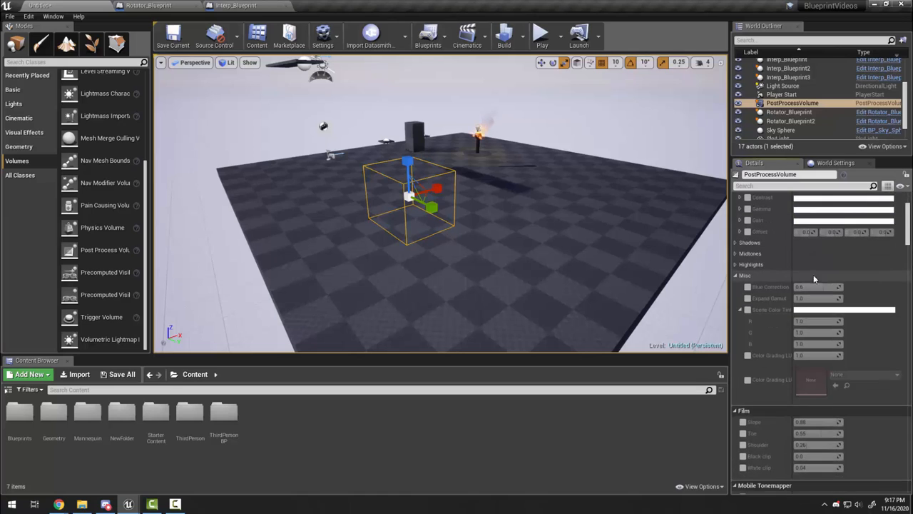
scroll(790, 277, "down", 8)
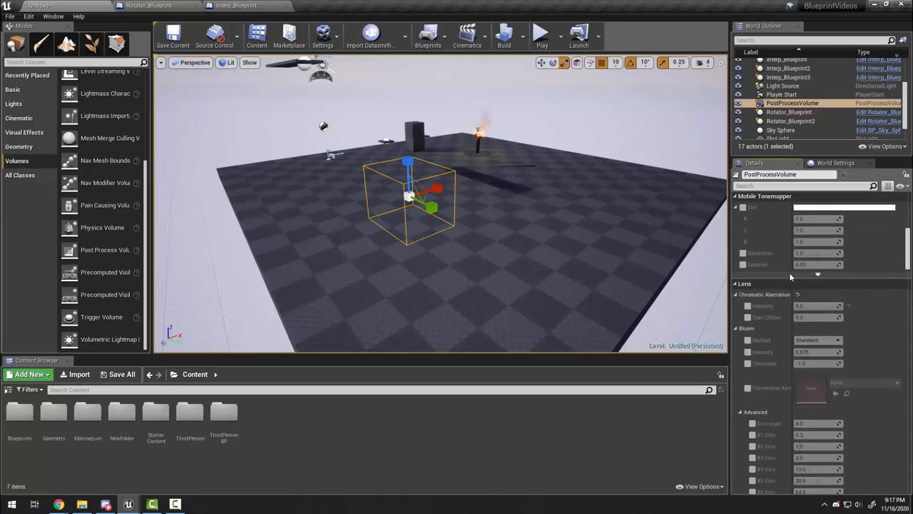
scroll(789, 273, "down", 8)
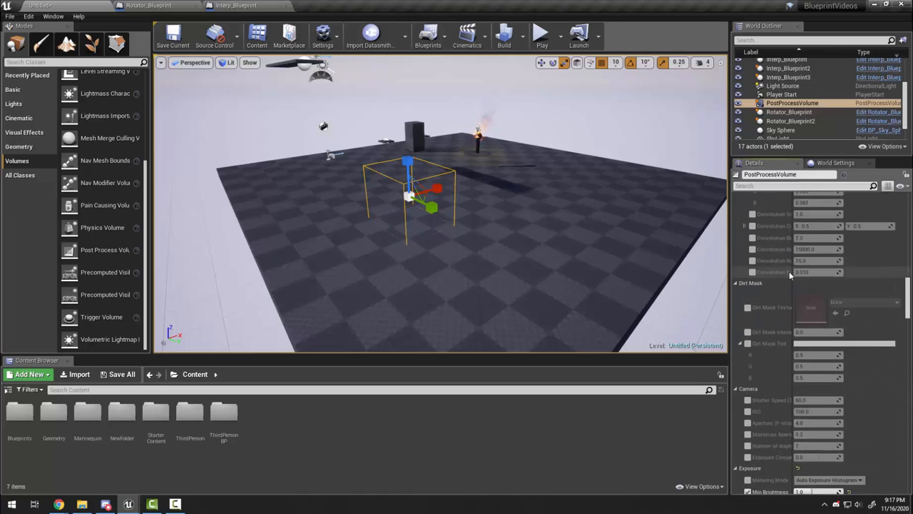
scroll(790, 272, "down", 10)
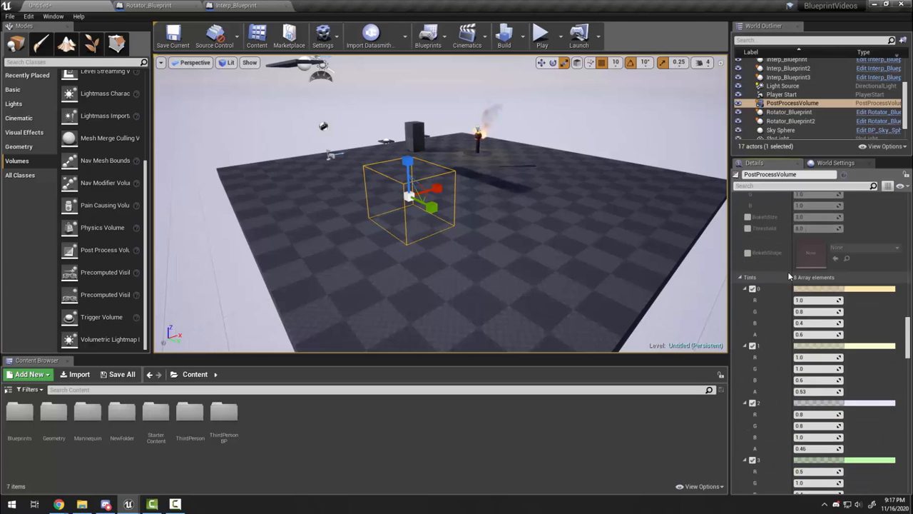
left_click_drag(910, 364, 911, 480)
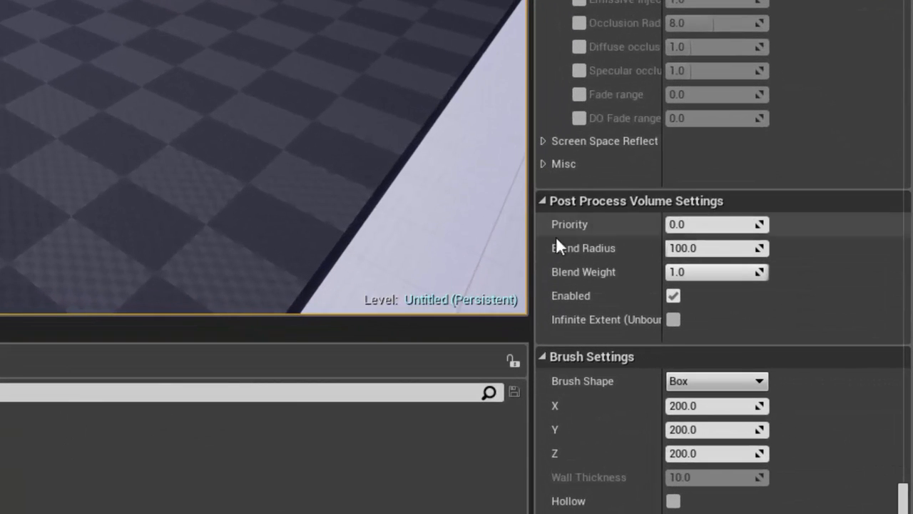
mouse_move(559, 321)
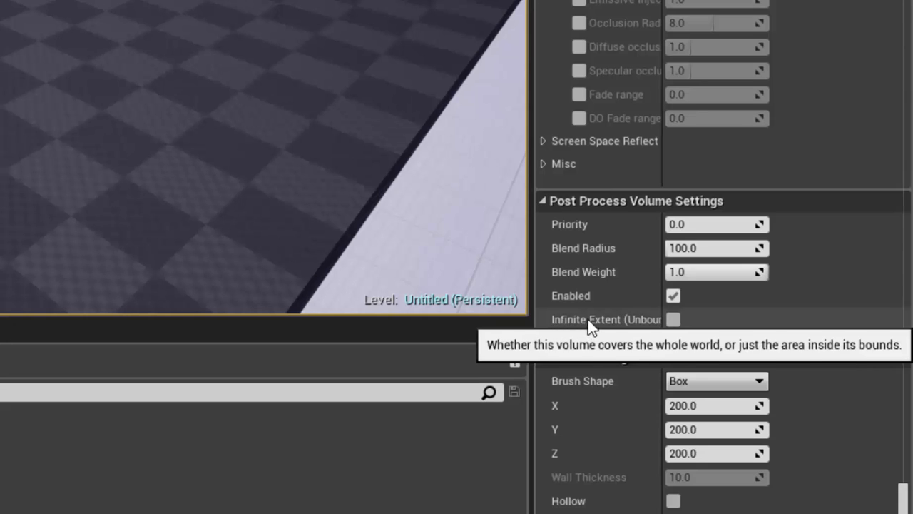
left_click(675, 320)
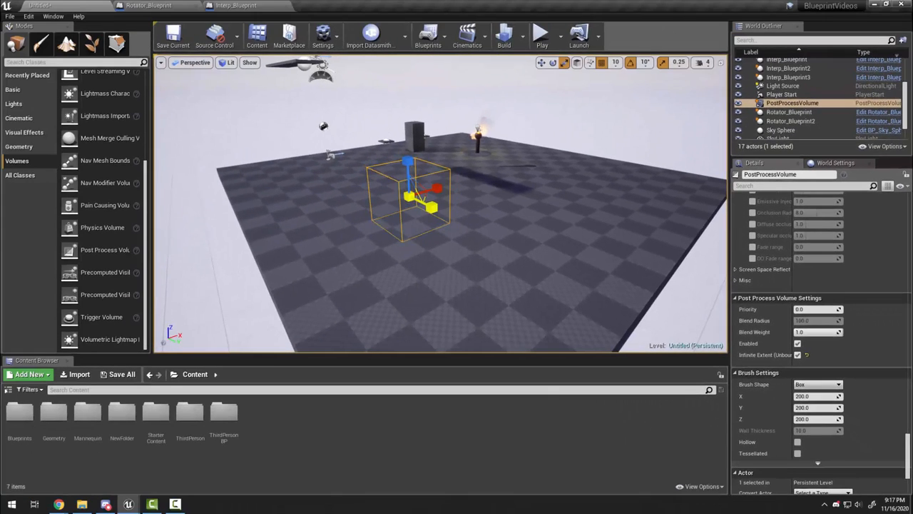
Move the post process volume off the edge of the checkered floor.
left_click_drag(423, 196, 279, 202)
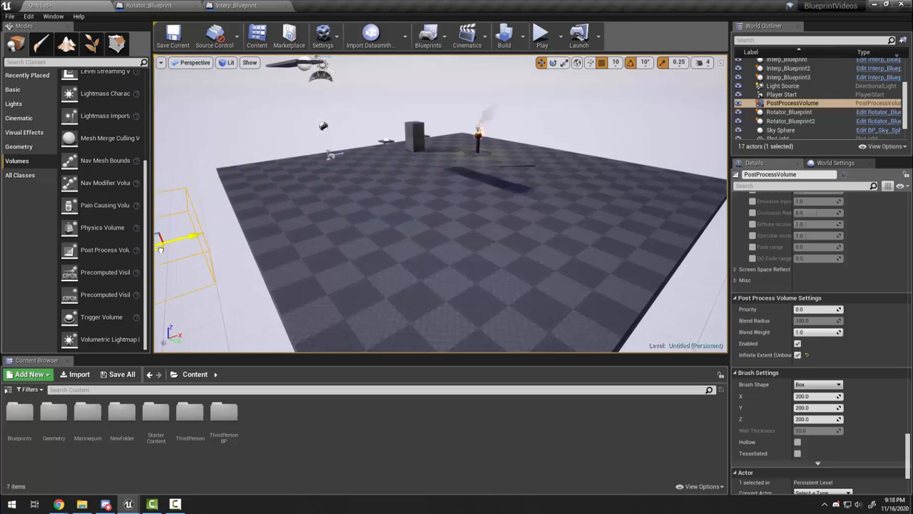
right_click_drag(253, 251, 278, 263)
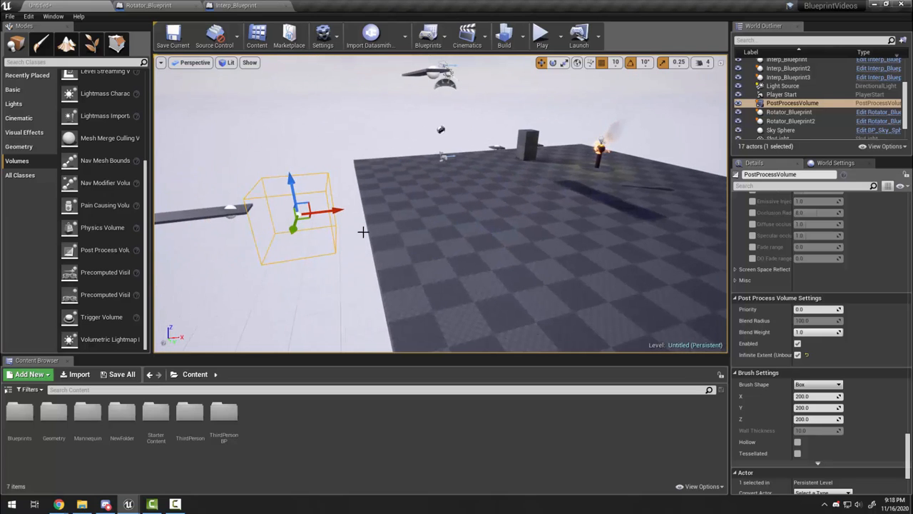
Switch the post process volume's Infinite Extent off and back on to compare its effect on the scene.
right_click_drag(364, 232, 438, 220)
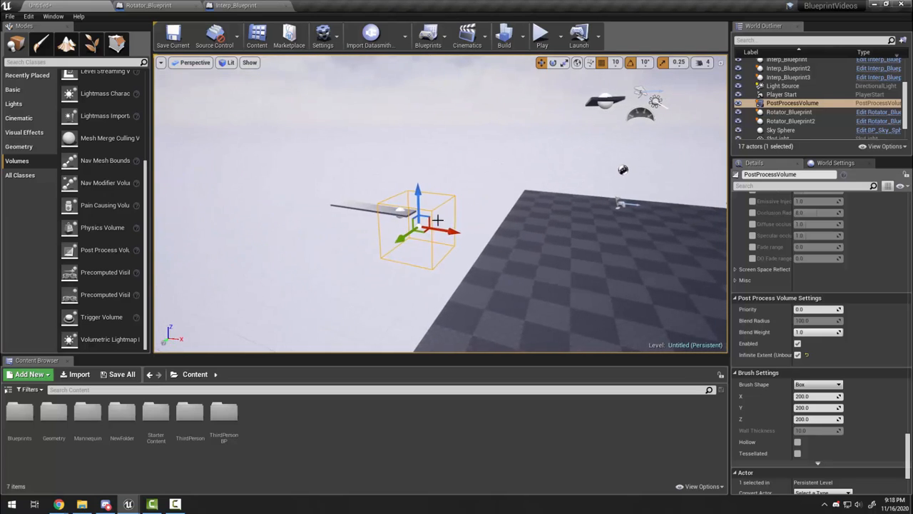
left_click(797, 355)
left_click(797, 354)
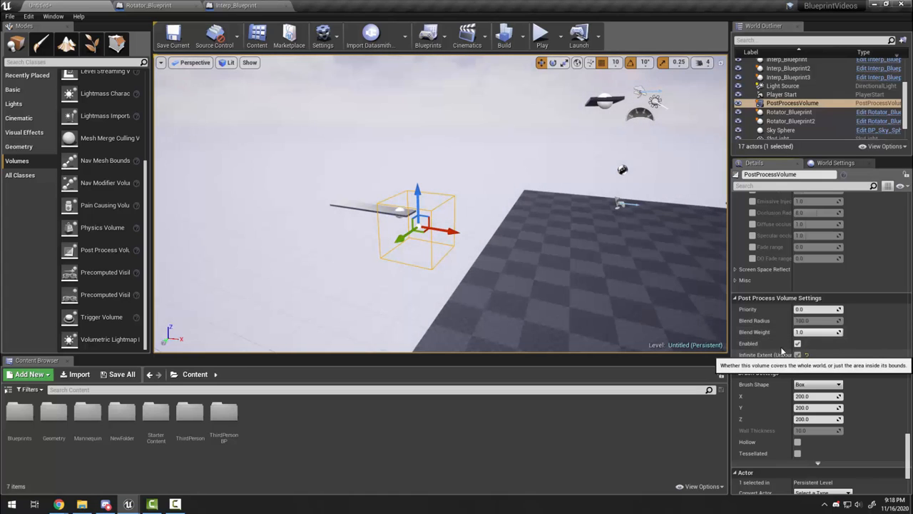
Filter the post process volume's settings for "bright" and set both Min Brightness and Max Brightness to 1.5.
right_click_drag(499, 284, 592, 286)
right_click_drag(538, 250, 417, 285)
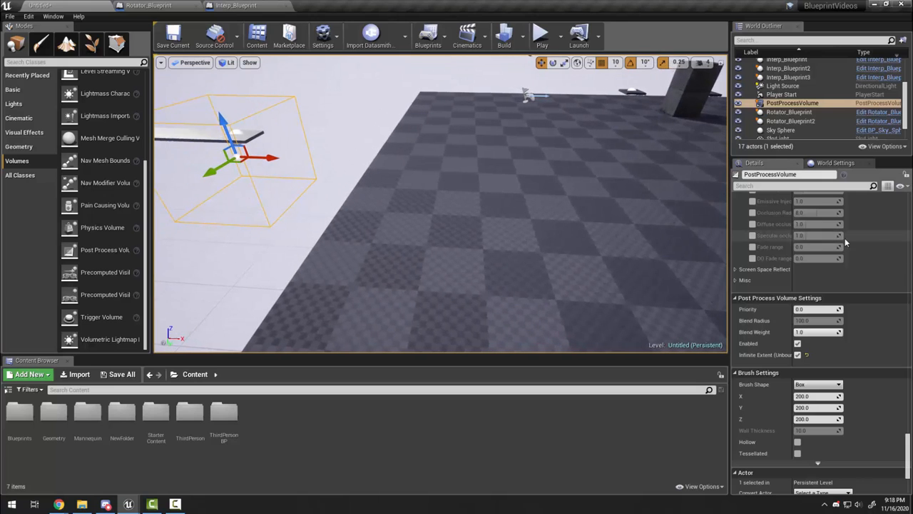
left_click(769, 185)
type("bright")
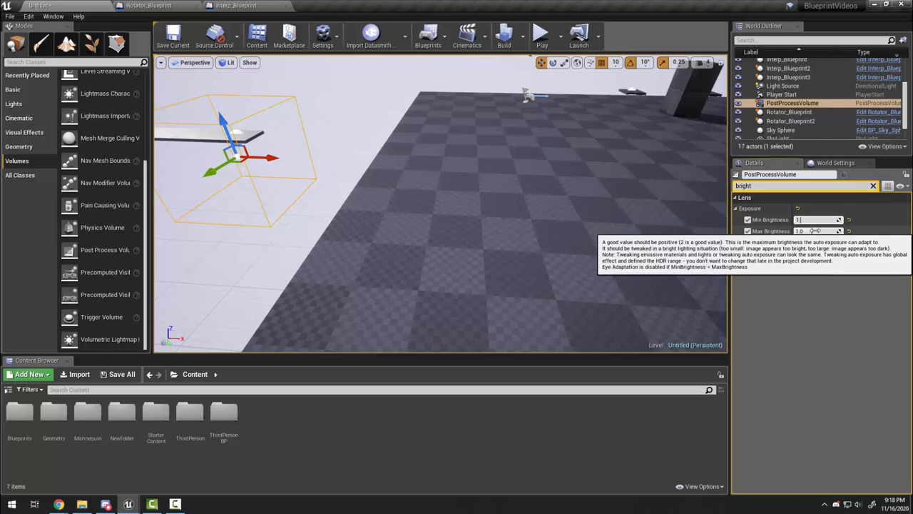
type("1.5")
key("Tab")
type("1.5")
key("Return")
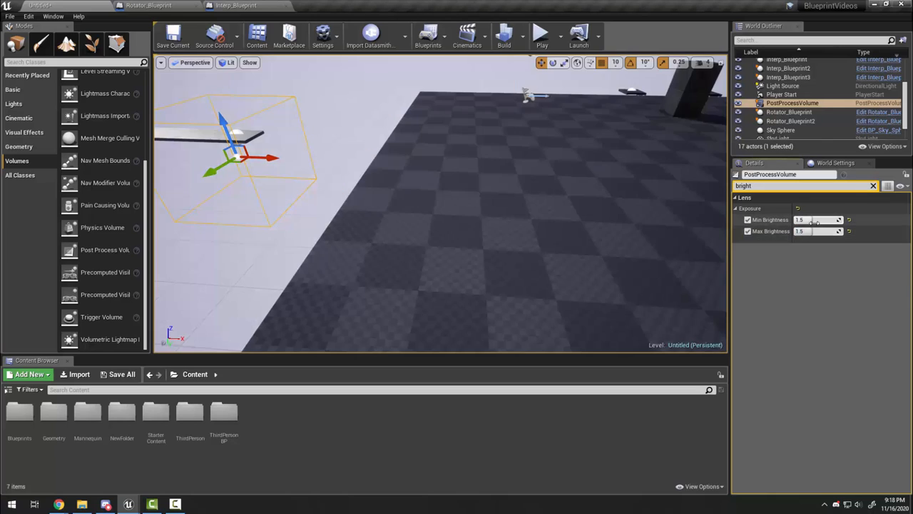
right_click_drag(623, 253, 703, 261)
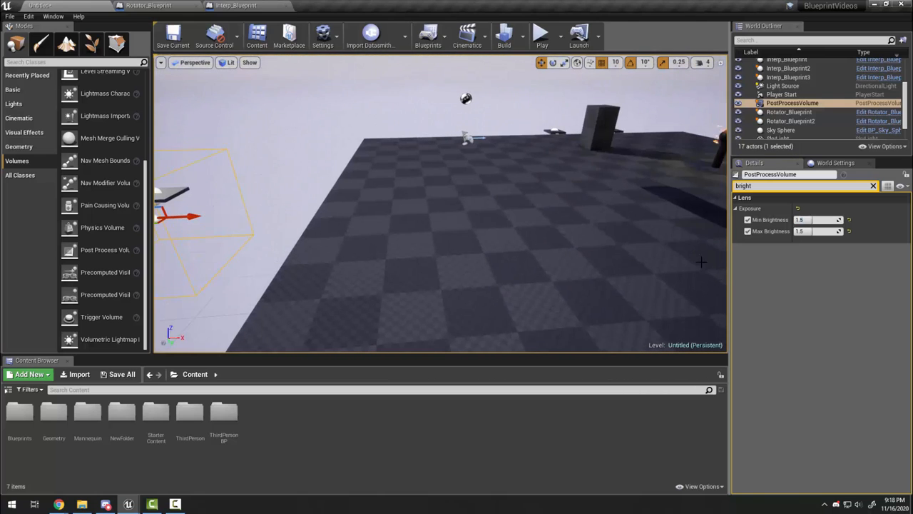
Raise the Min Brightness and Max Brightness to 2.0 and look across the checkered floor.
left_click(812, 231)
key("Return")
right_click_drag(569, 279, 628, 285)
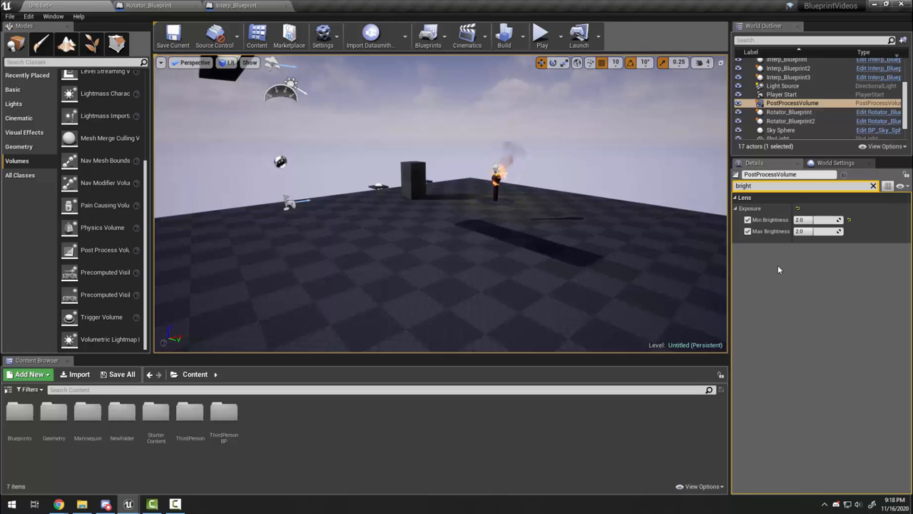
Lower the Min Brightness and Max Brightness to 1.5 and check the effect on the scene.
left_click(811, 220)
type("1.5")
key("Return")
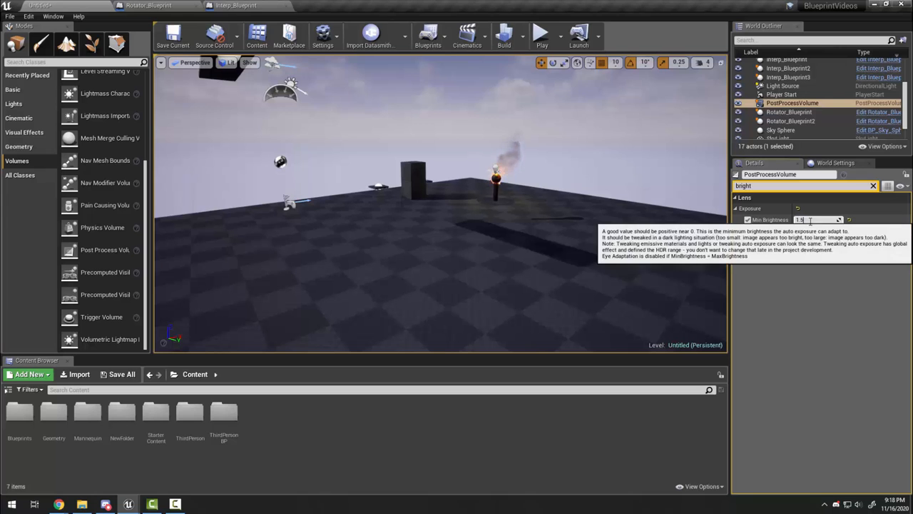
left_click(812, 231)
type("1.5")
key("Return")
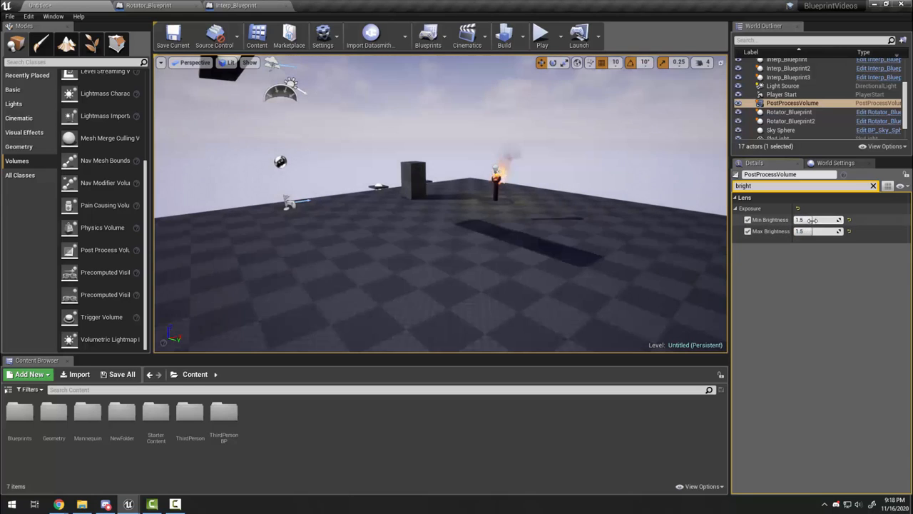
right_click_drag(559, 235, 714, 236)
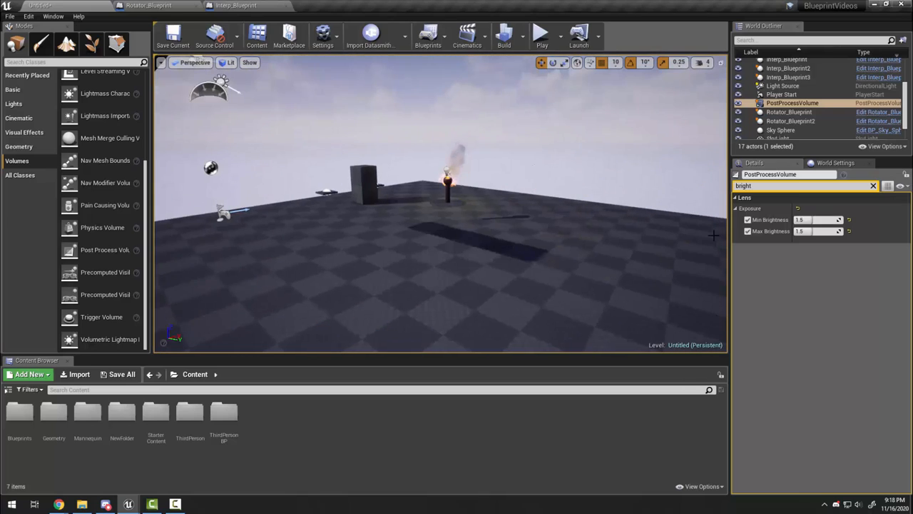
Set both the Max Brightness and Min Brightness of the exposure to 1.0.
left_click(817, 232)
type("1")
left_click(816, 219)
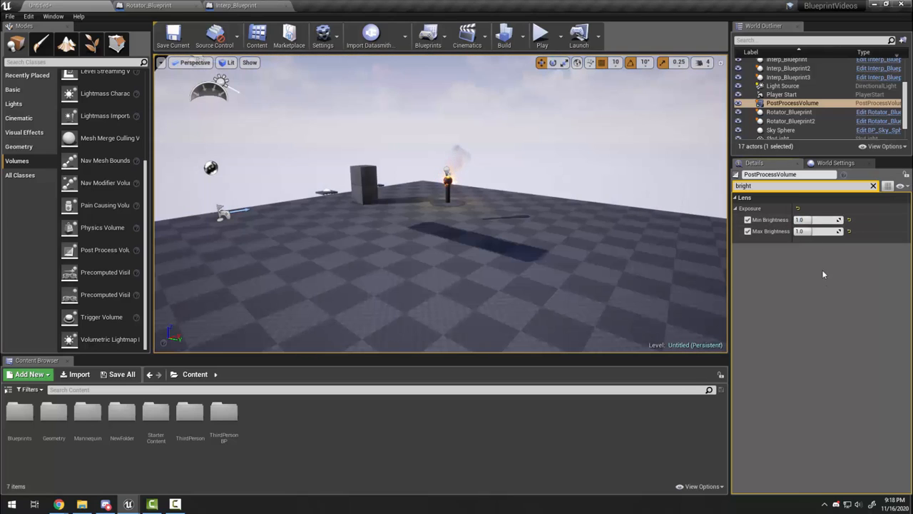
Clear the settings filter, enable the Lens Flares Intensity, Tint and BokehSize overrides, and view the flares around the sun.
left_click(872, 186)
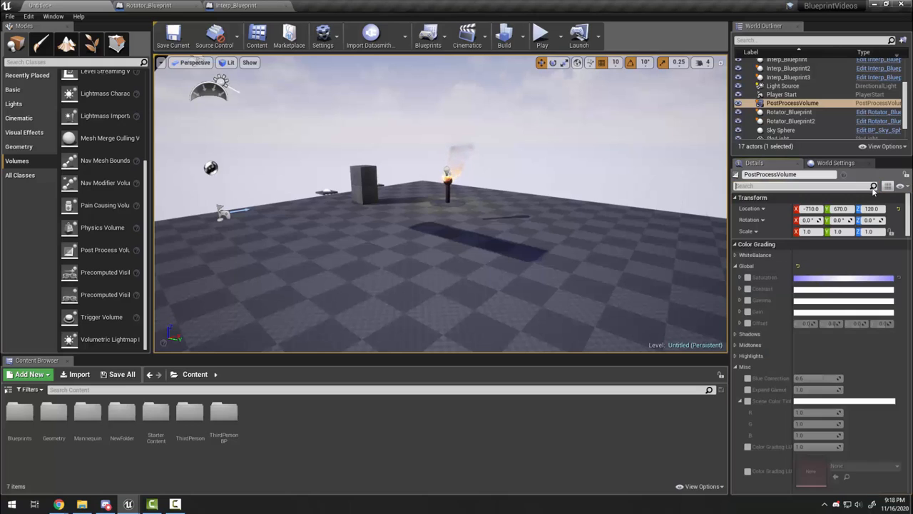
scroll(829, 300, "down", 15)
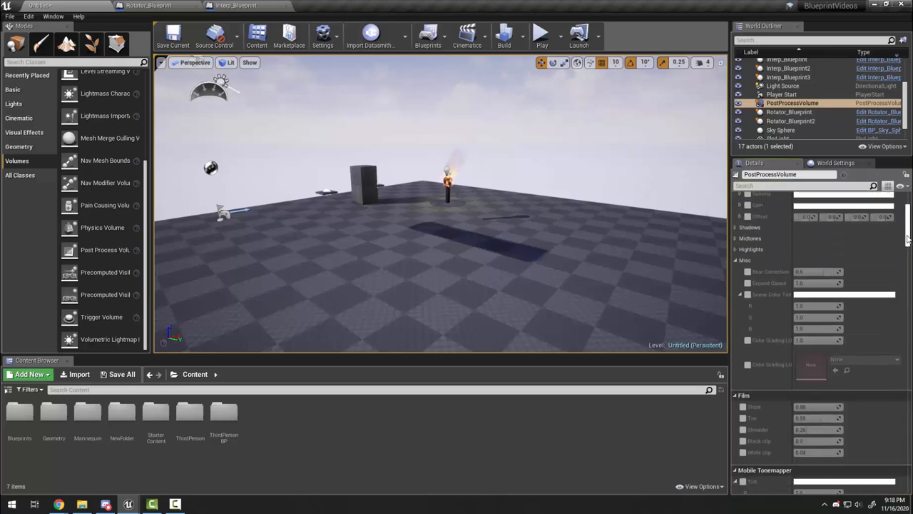
scroll(821, 343, "up", 5)
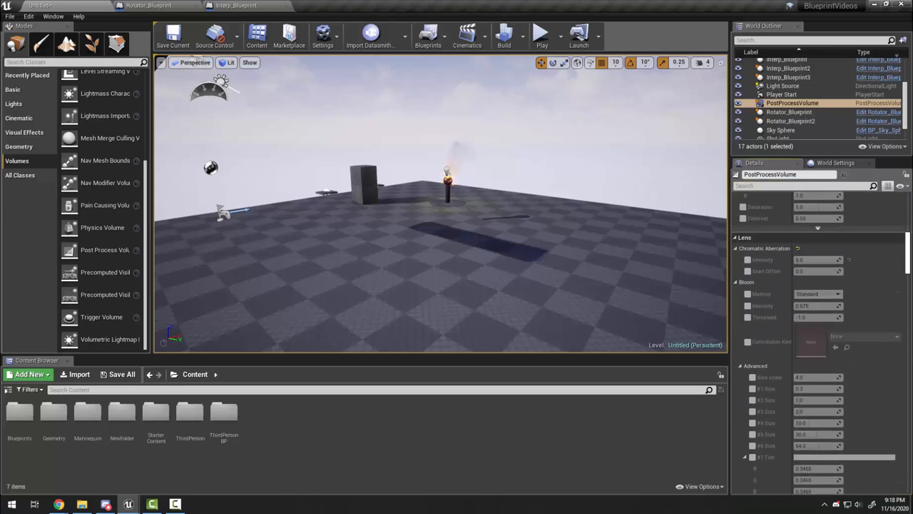
scroll(821, 342, "down", 3)
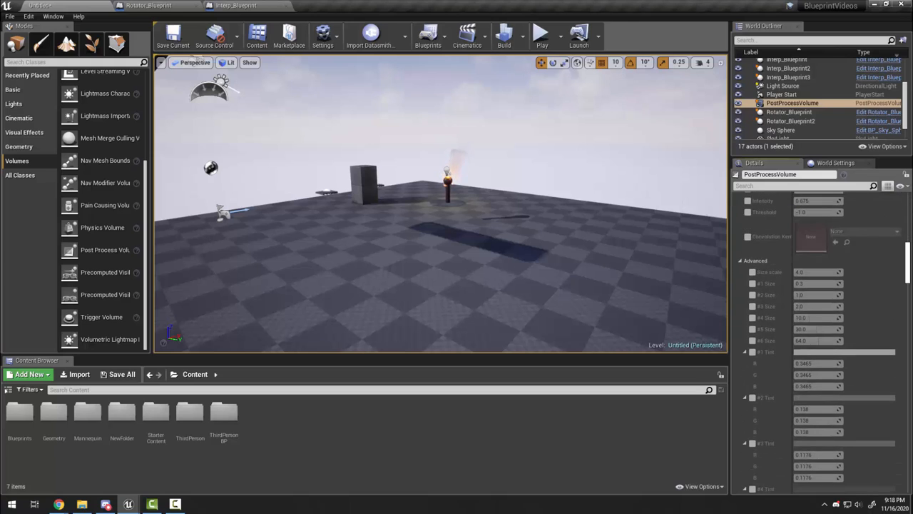
scroll(820, 343, "down", 8)
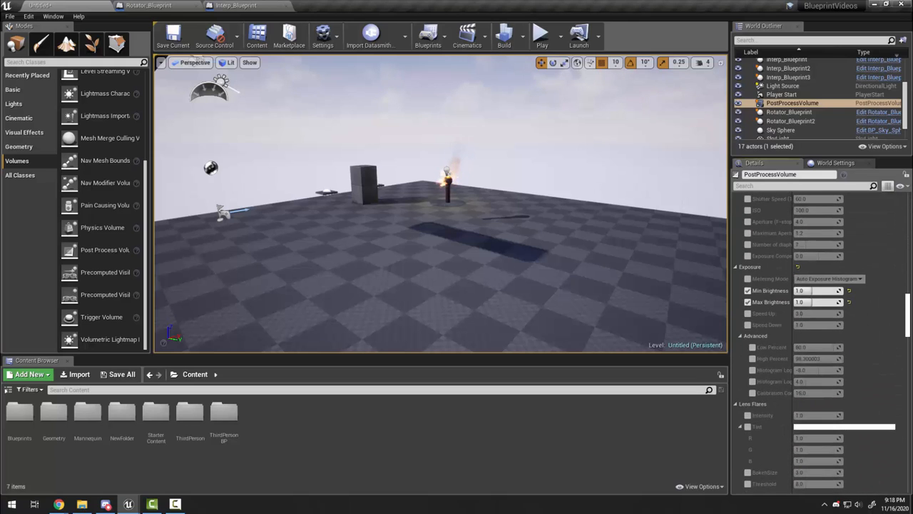
scroll(899, 334, "down", 4)
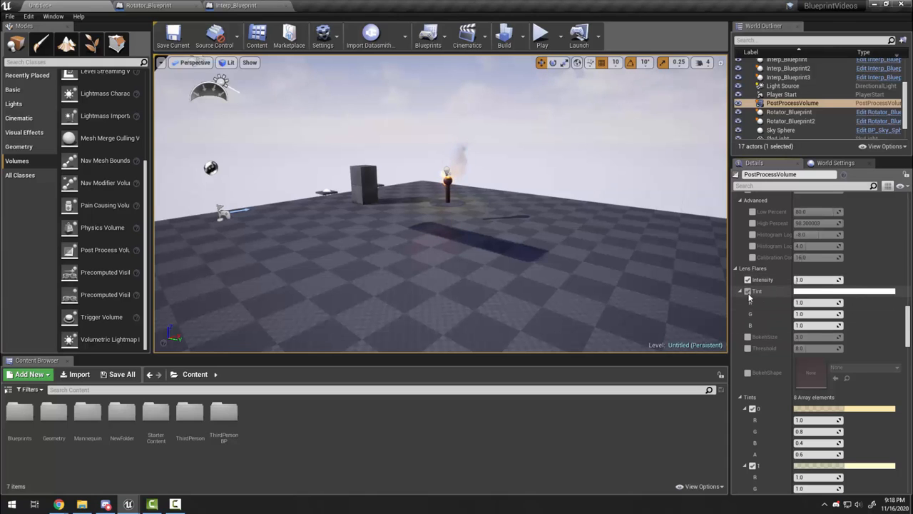
left_click(747, 337)
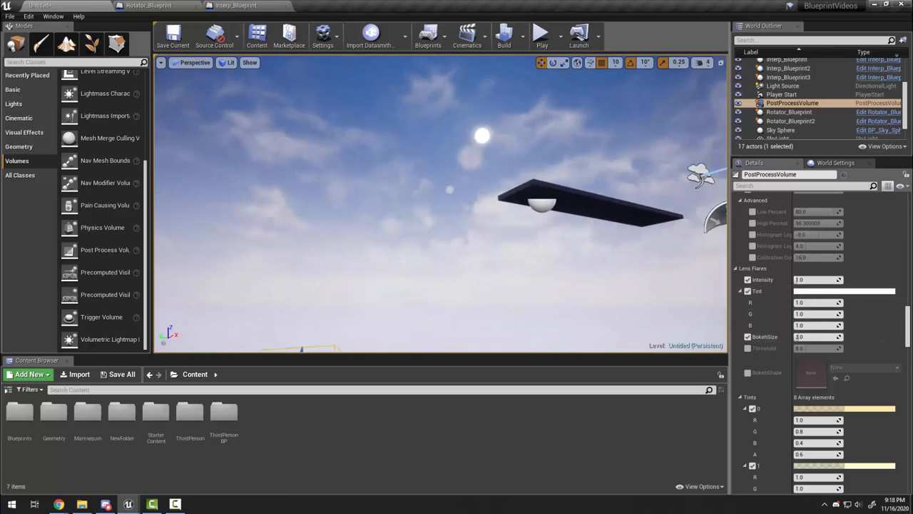
key("s")
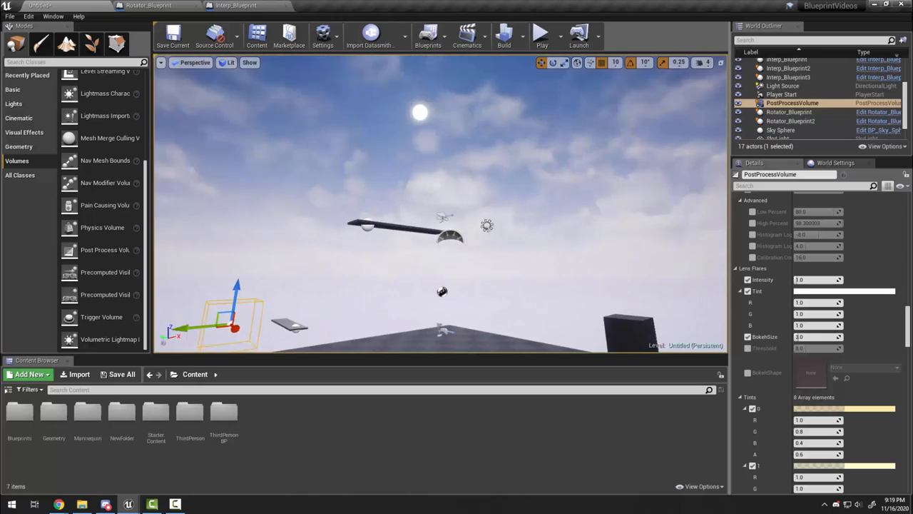